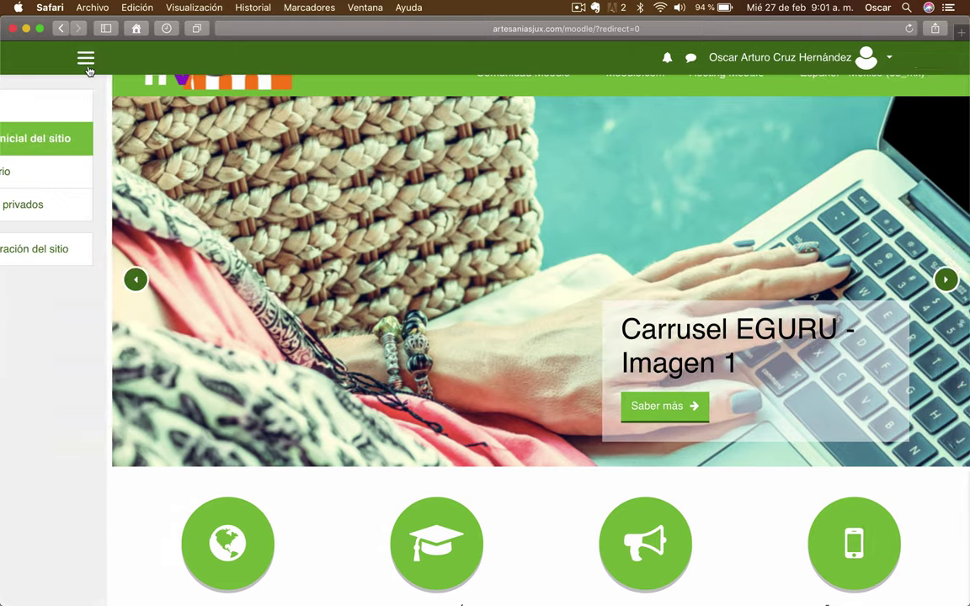
# Open Moodle's Subir usuarios page from Administración del sitio > Usuarios
pyautogui.click(77, 250)
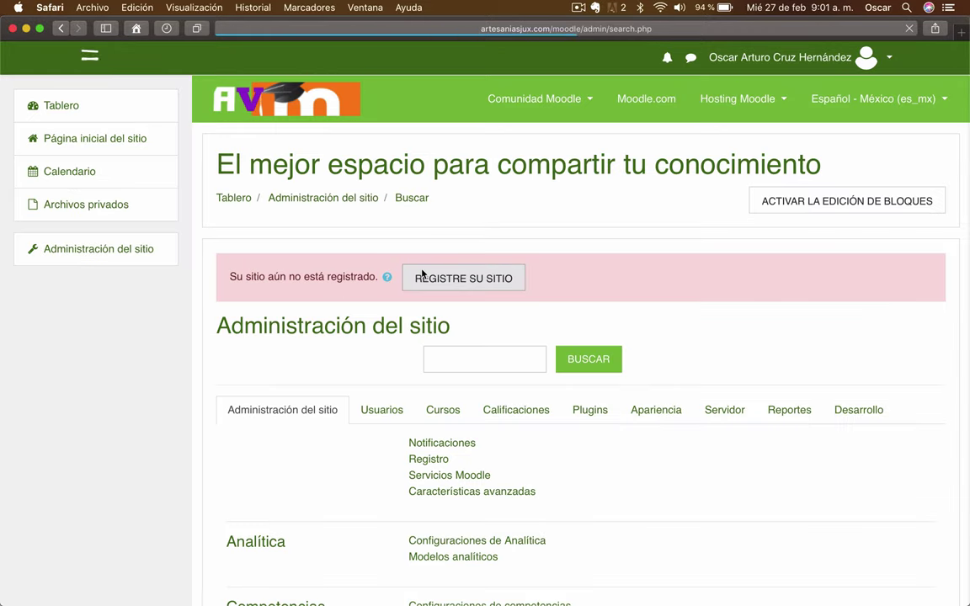
pyautogui.scroll(-5, 732, 292)
pyautogui.click(374, 190)
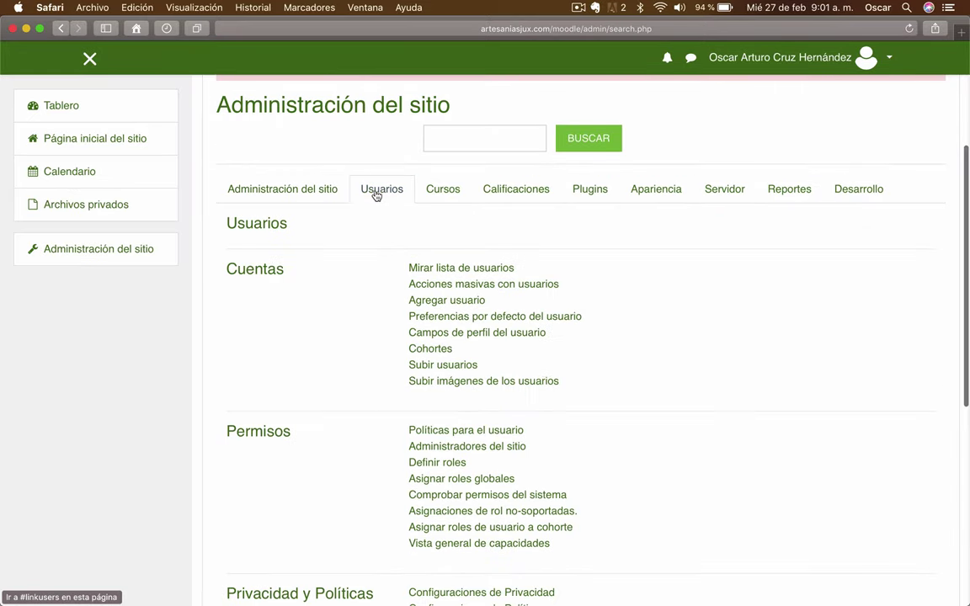
pyautogui.click(464, 372)
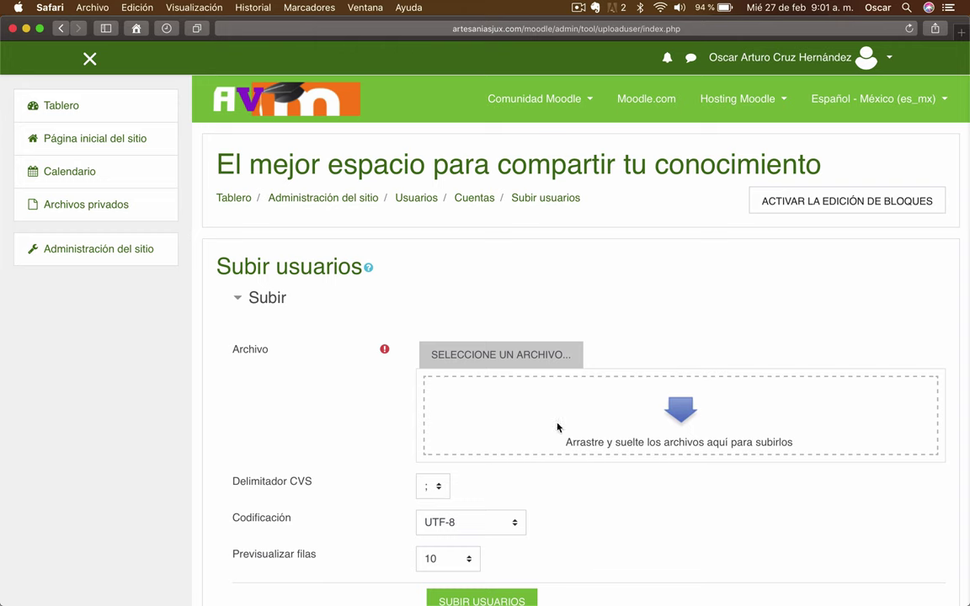
# Switch to the usuarios-datos-completos.csv spreadsheet in Excel
pyautogui.scroll(-2, 357, 422)
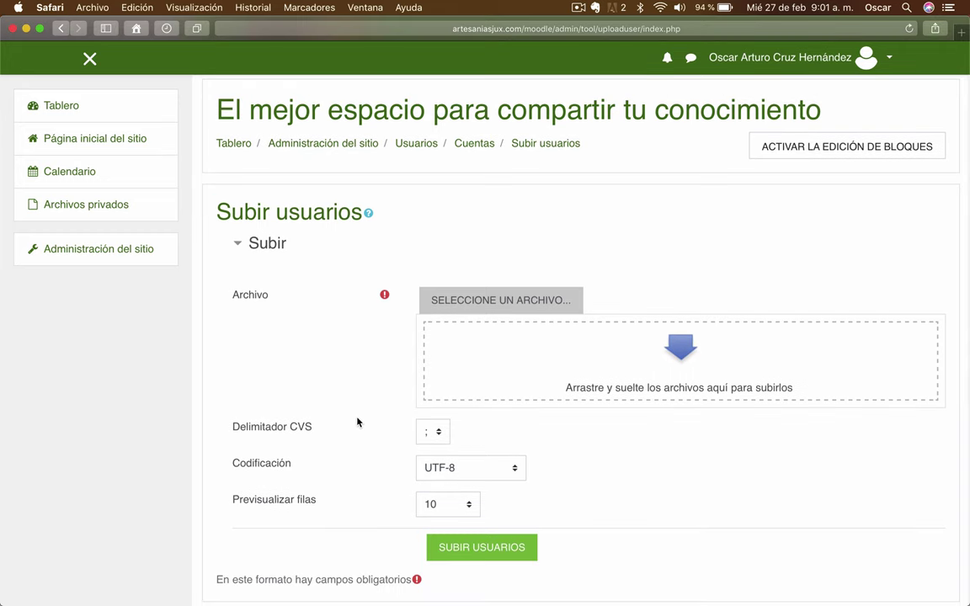
pyautogui.hotkey('ctrl', 'Up')
pyautogui.click(321, 242)
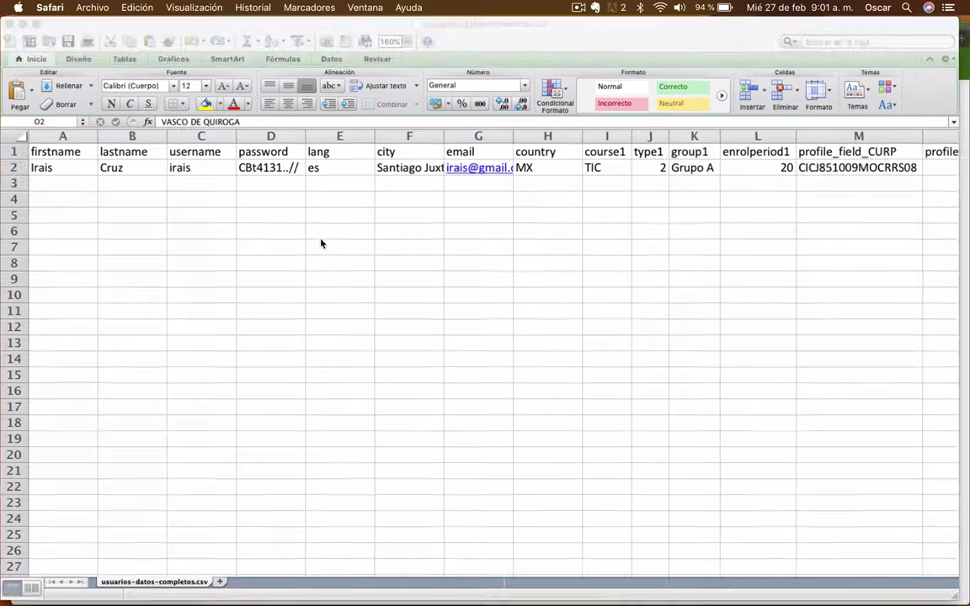
pyautogui.click(55, 153)
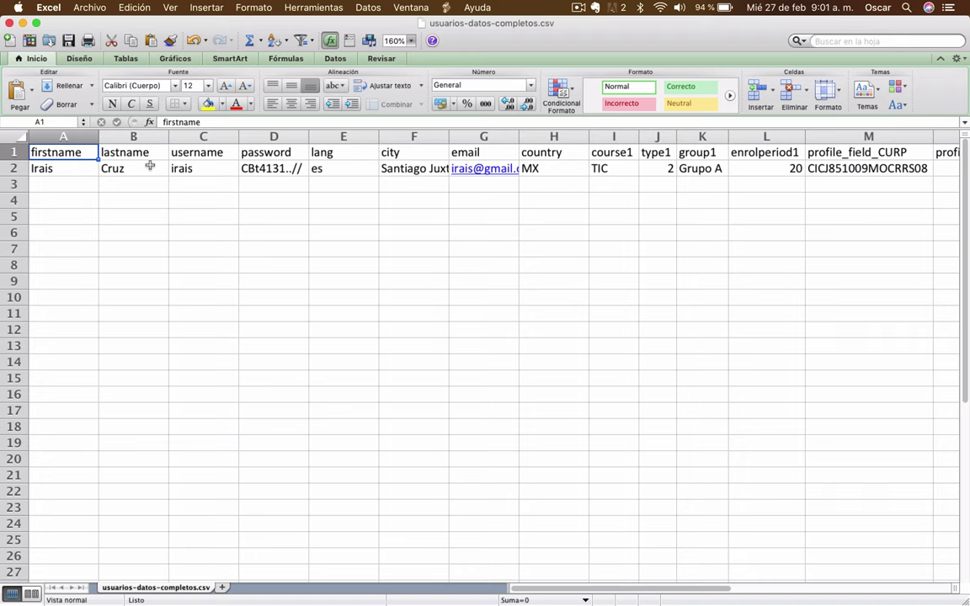
pyautogui.press('Right')
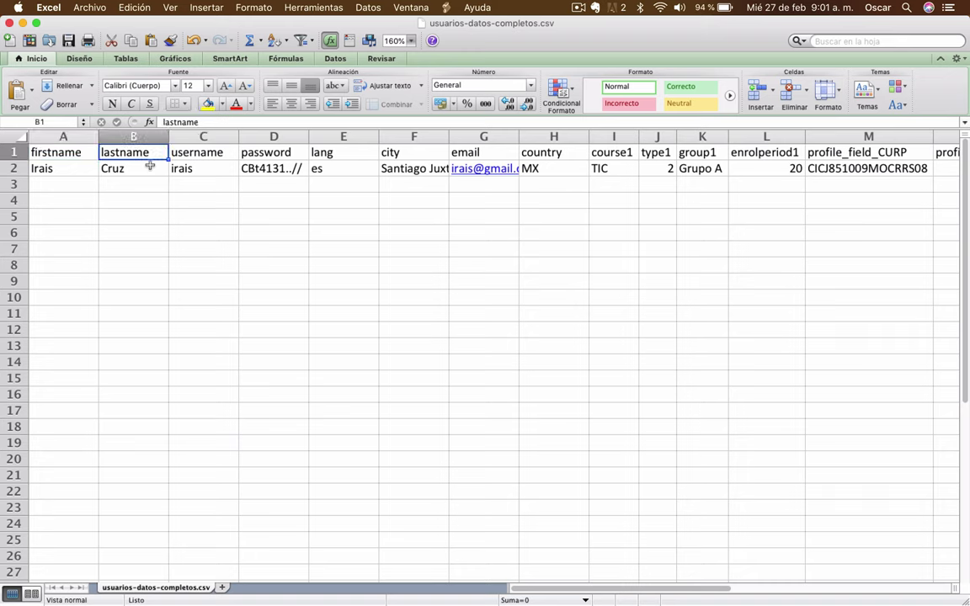
pyautogui.press('Right')
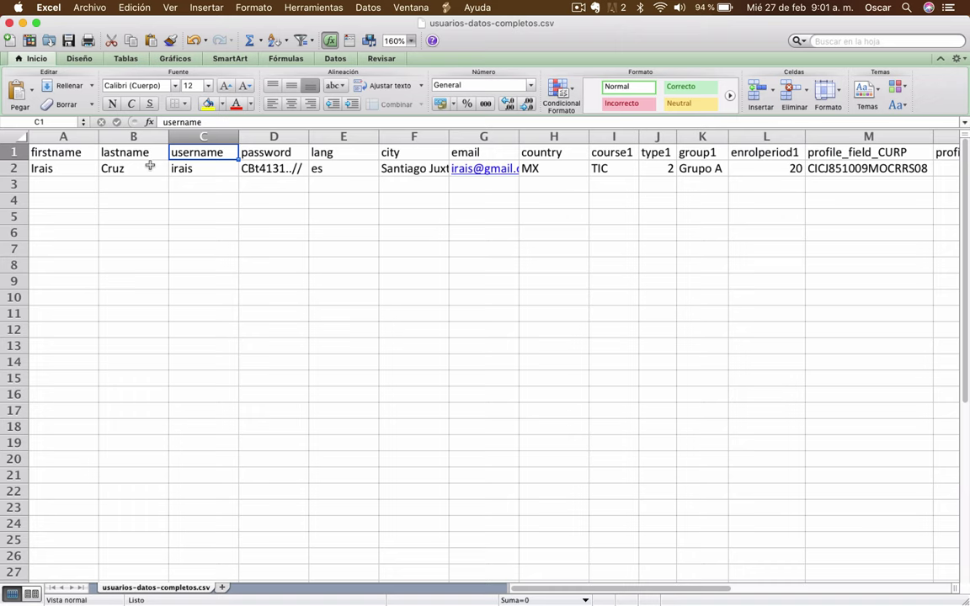
pyautogui.press('Right')
pyautogui.press('Right')
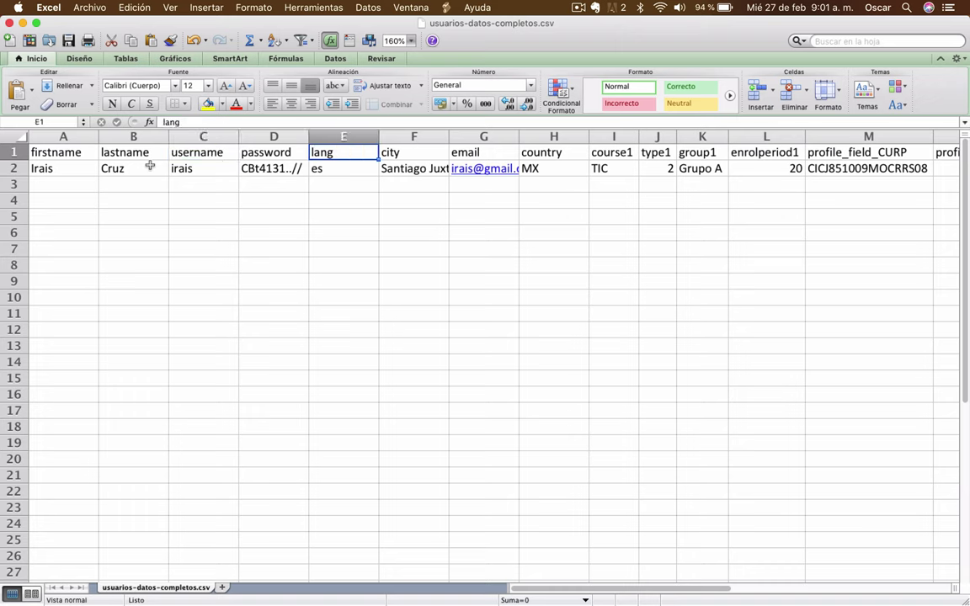
pyautogui.press('Right')
pyautogui.press('Right')
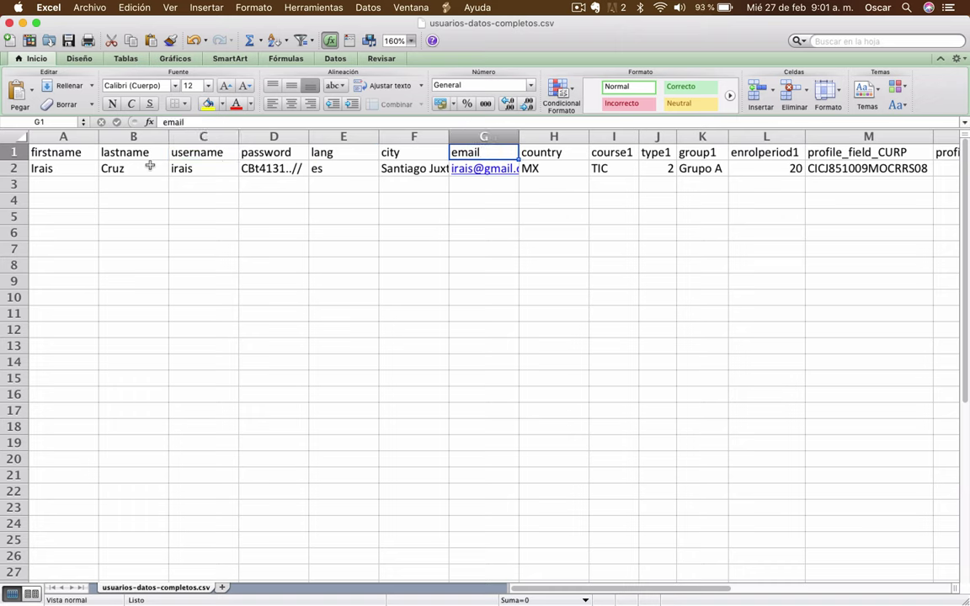
pyautogui.press('Right')
pyautogui.press('Right')
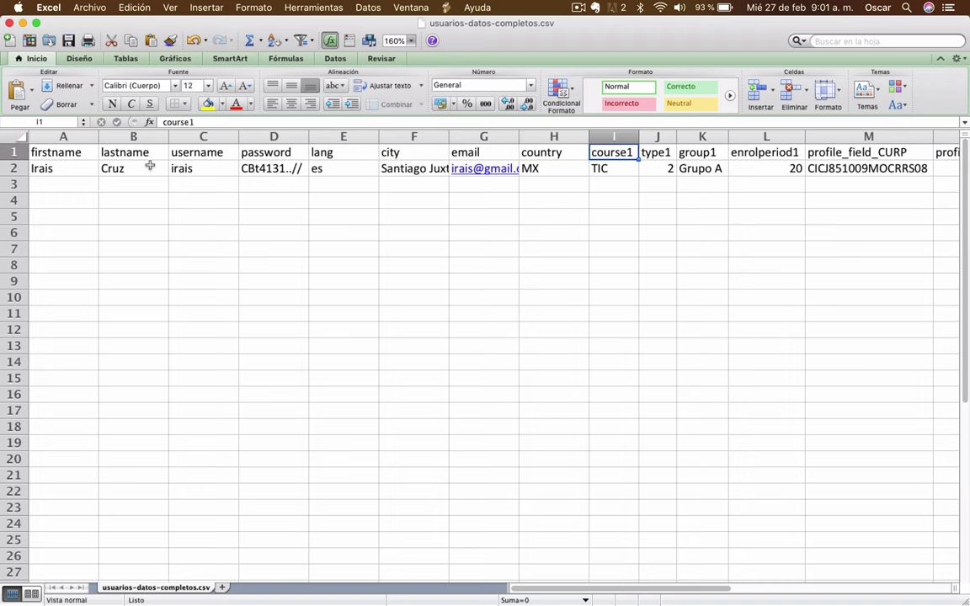
pyautogui.press('Right')
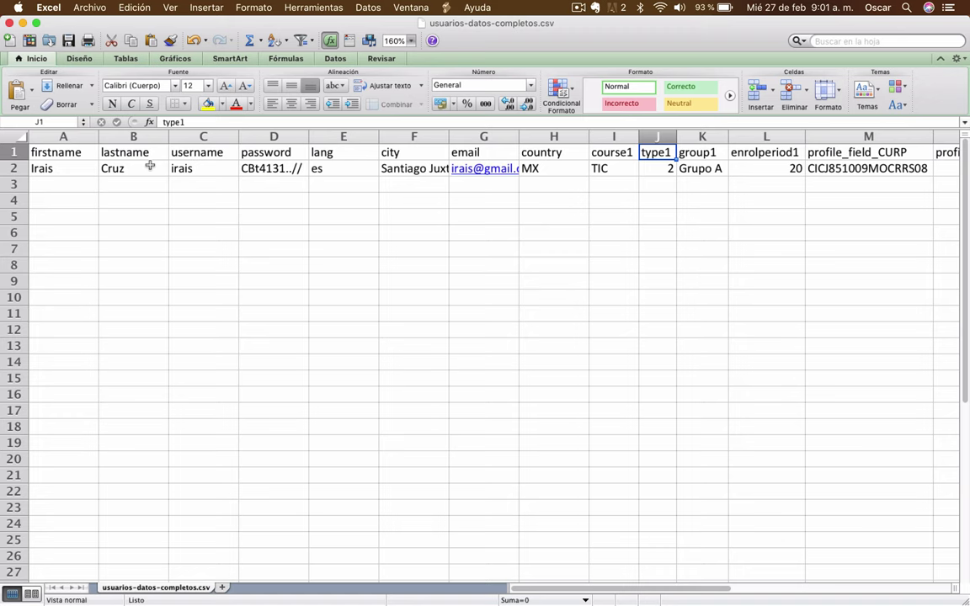
pyautogui.press('Right')
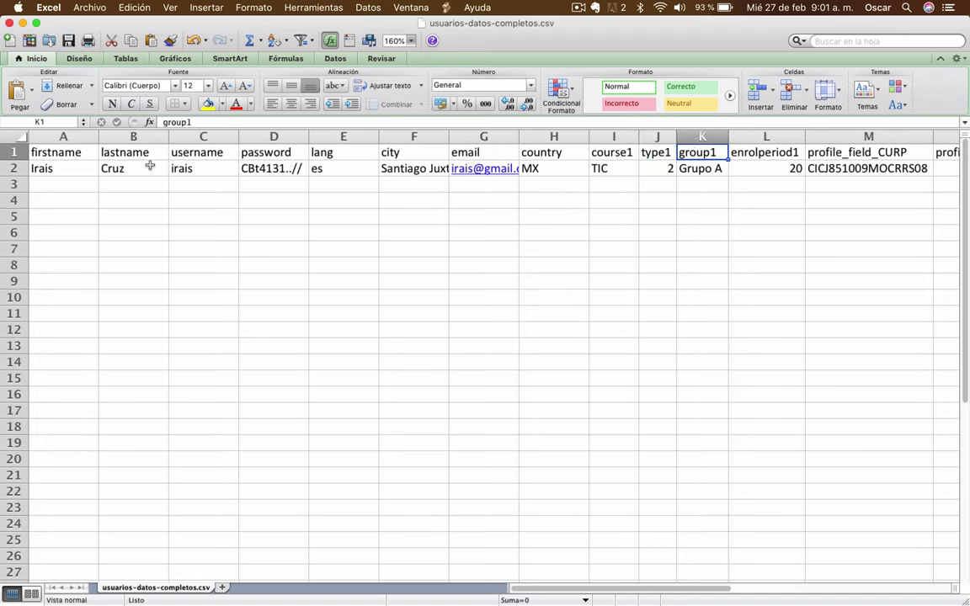
pyautogui.press('Right')
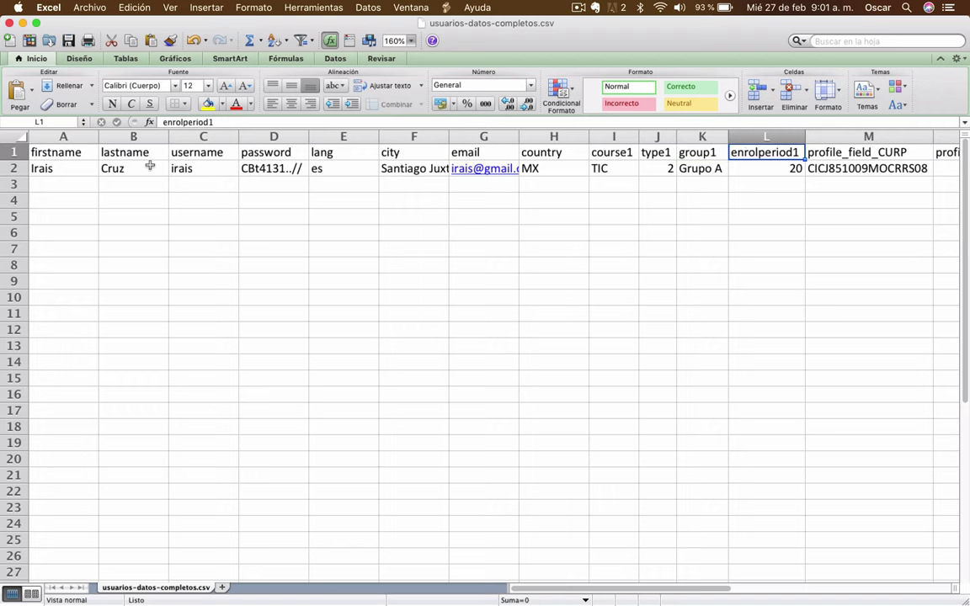
pyautogui.press('Right')
pyautogui.hscroll(5, 150, 166)
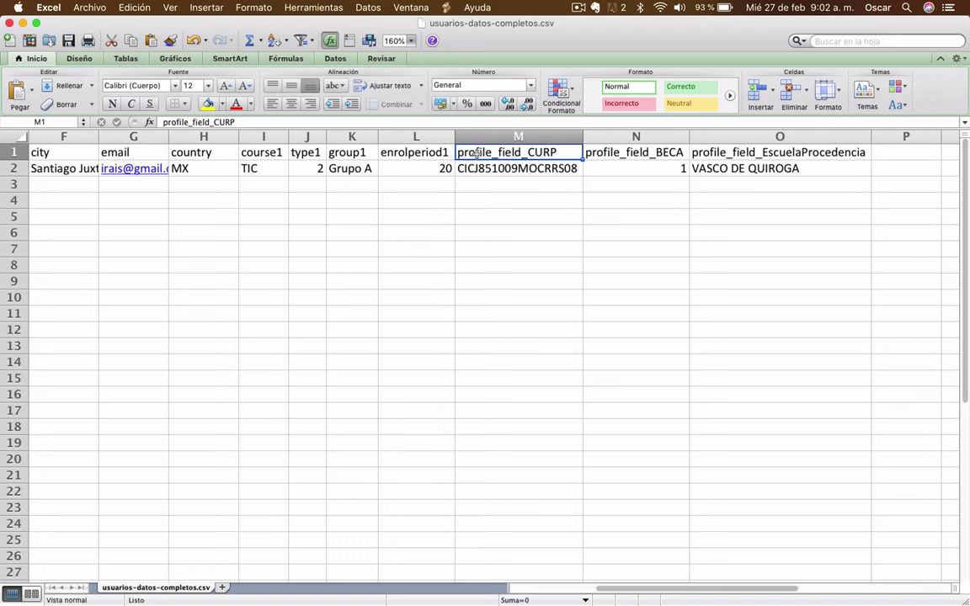
pyautogui.doubleClick(523, 152)
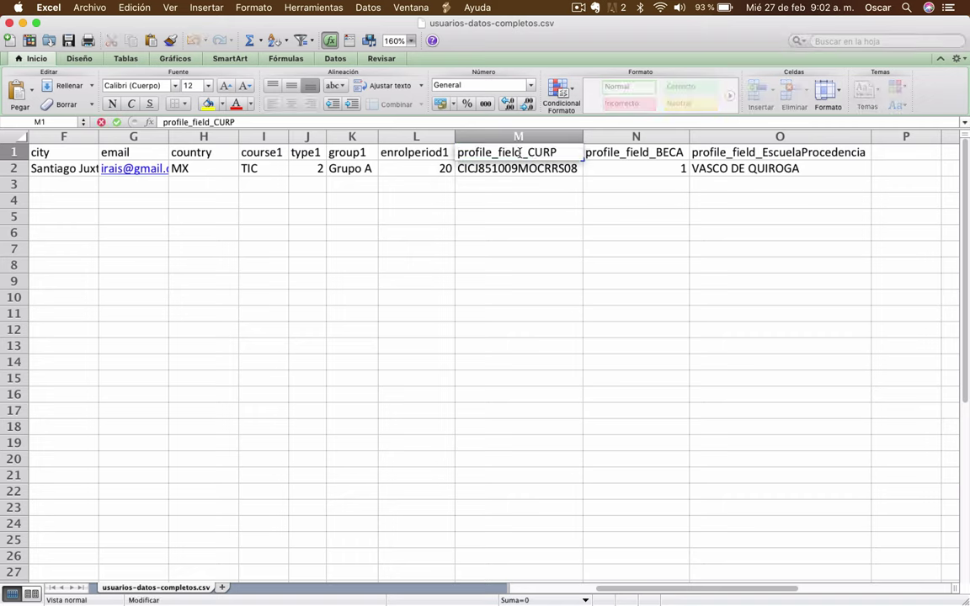
pyautogui.moveTo(525, 152); pyautogui.dragTo(454, 153)
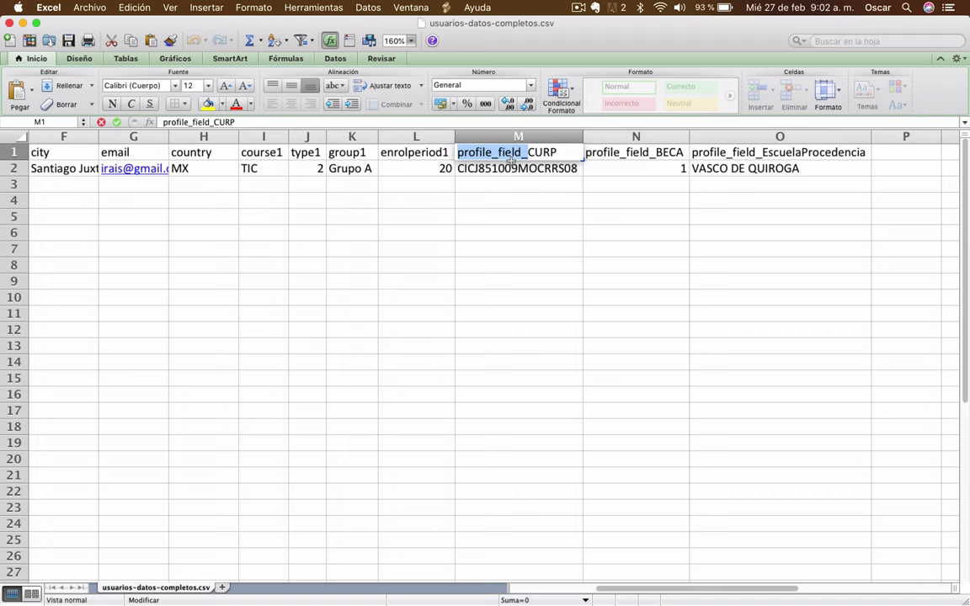
pyautogui.click(540, 152)
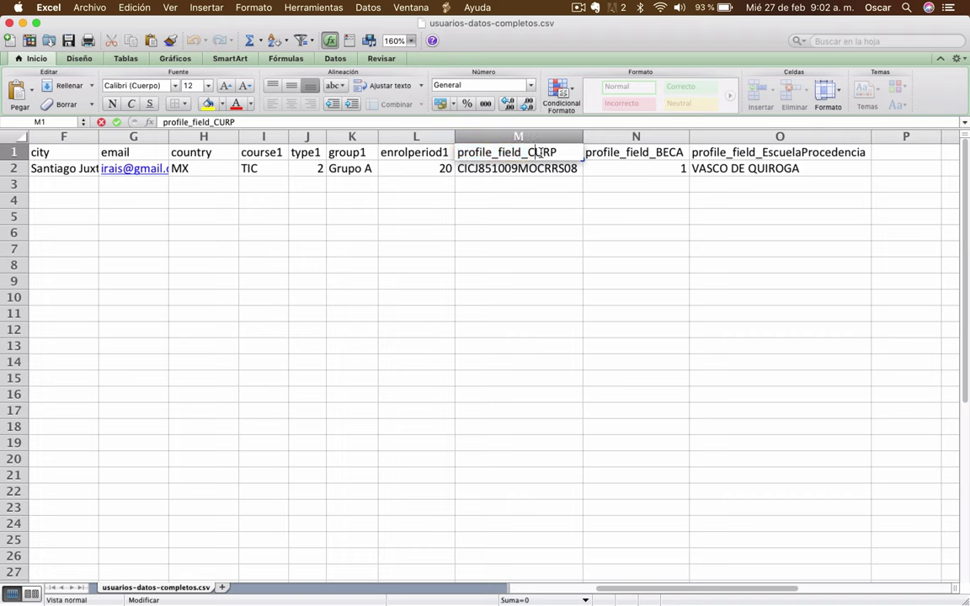
pyautogui.press('Return')
pyautogui.click(554, 153)
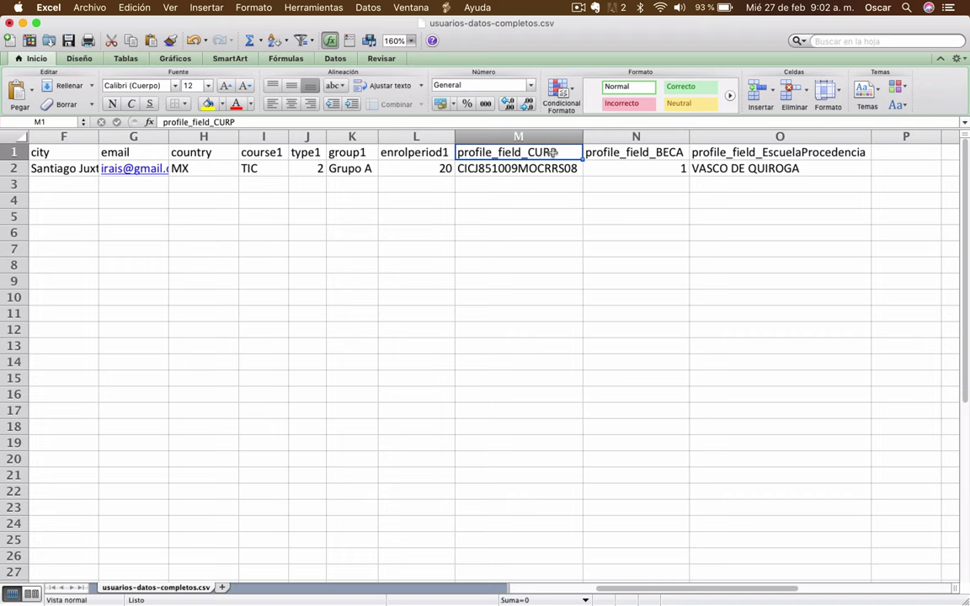
pyautogui.press('Right')
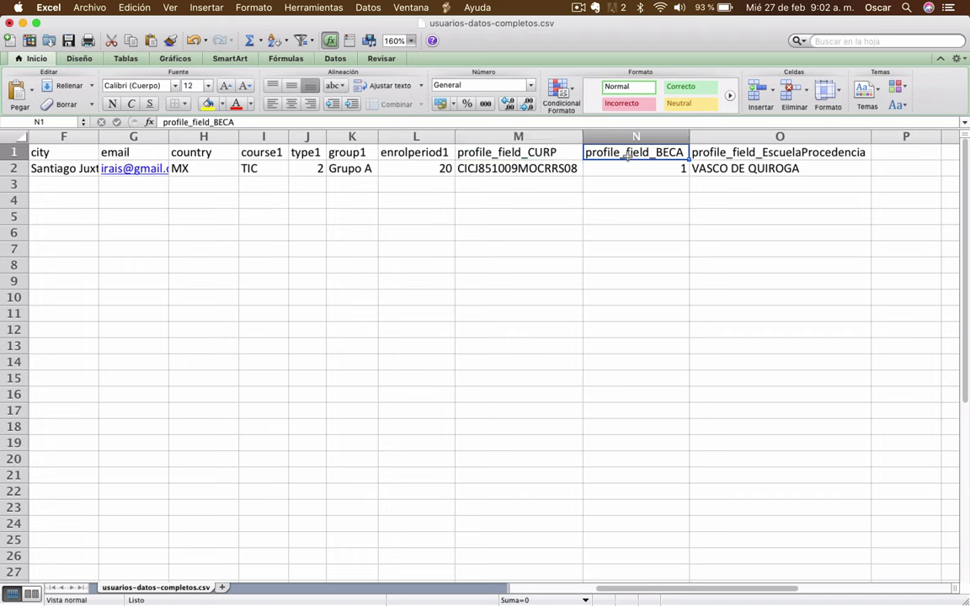
pyautogui.click(539, 153)
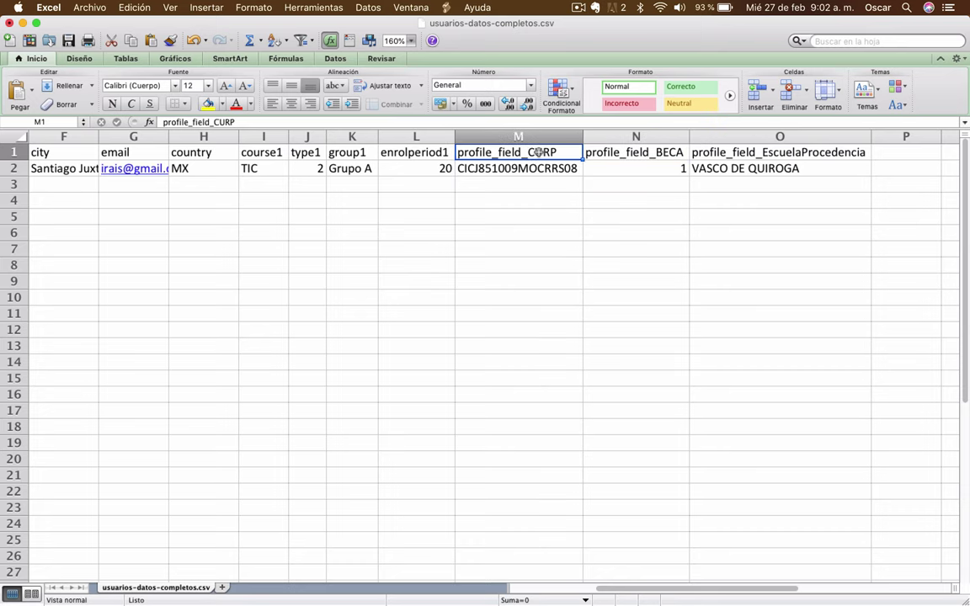
pyautogui.click(644, 153)
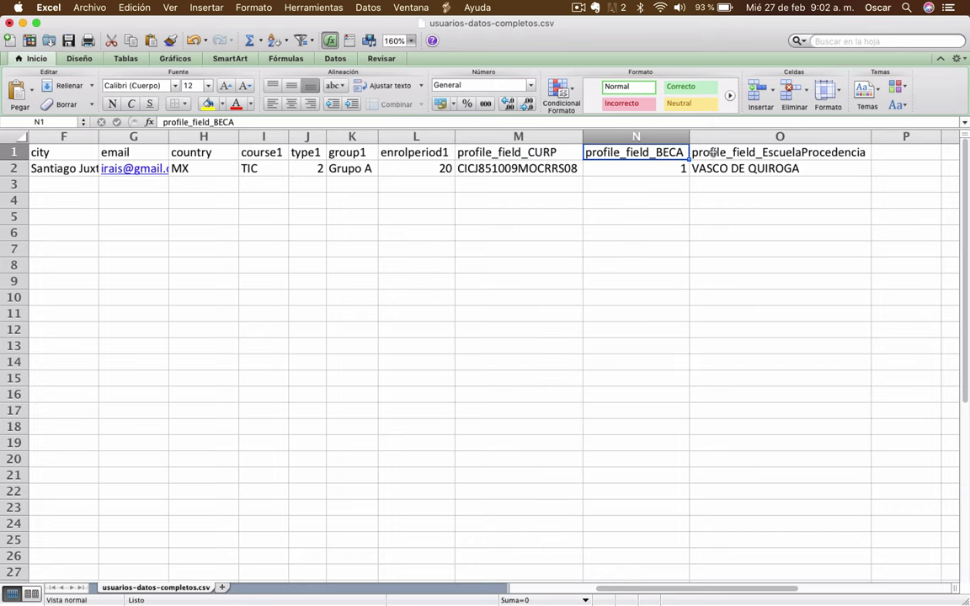
pyautogui.hscroll(-5, 337, 168)
pyautogui.click(64, 178)
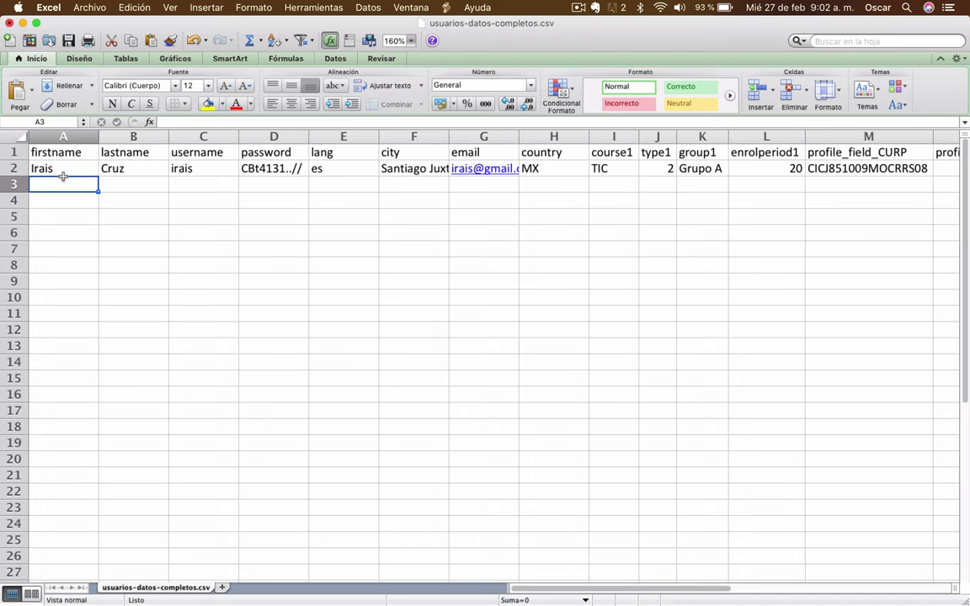
# Enter the new user's first name, last name and username in row 3
pyautogui.press('Tab')
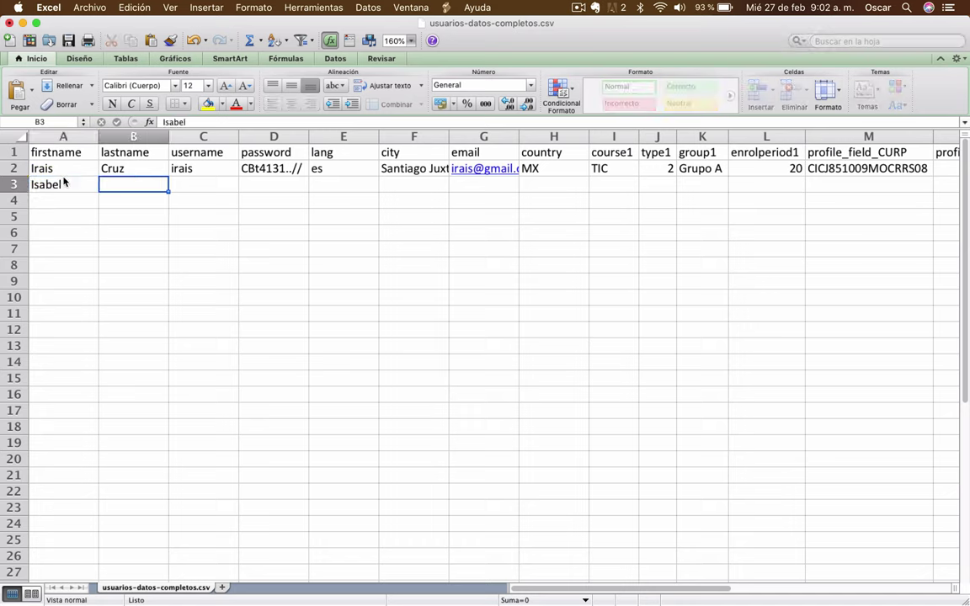
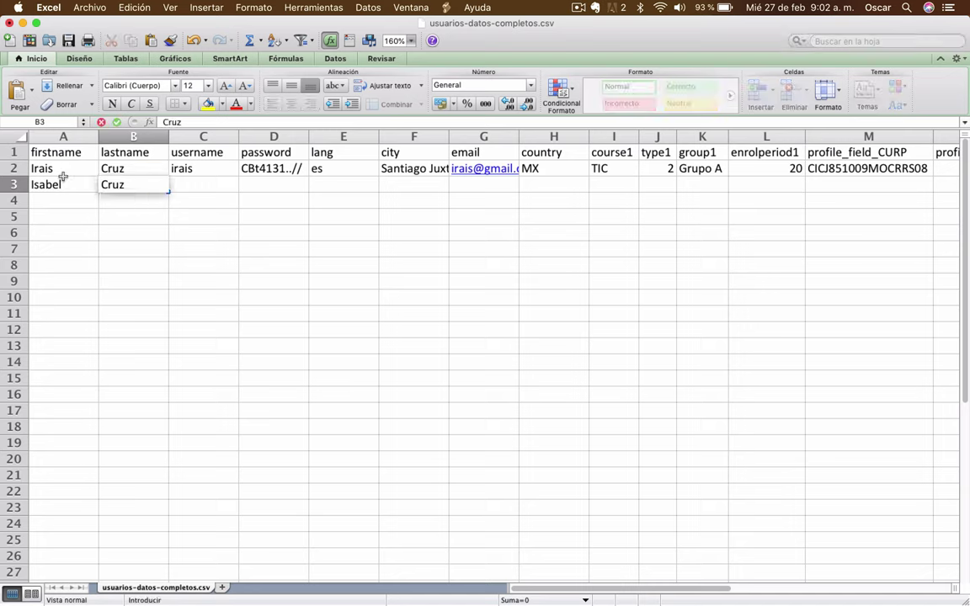
pyautogui.press('Tab')
pyautogui.write('isabel')
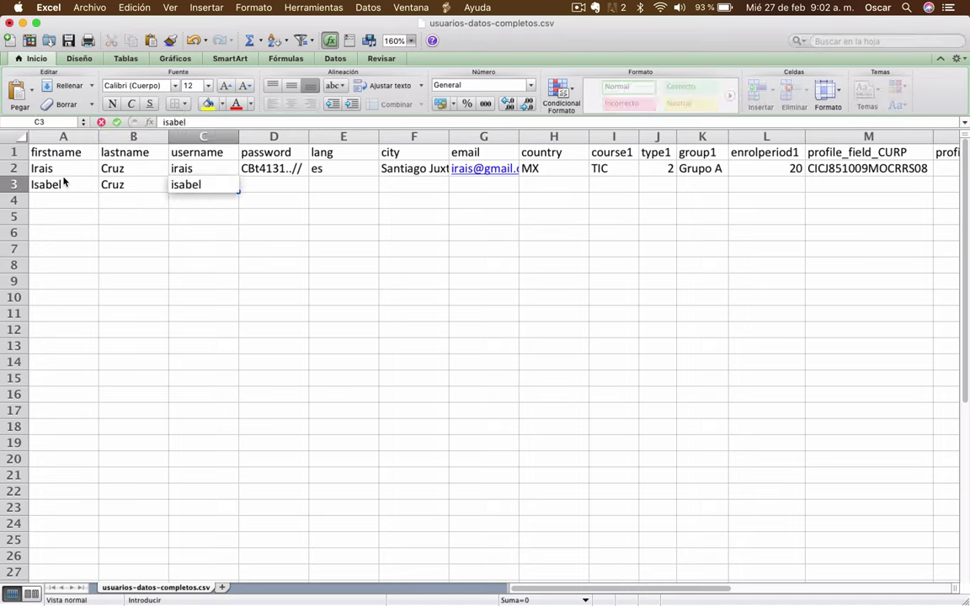
pyautogui.press('Tab')
# Copy row 2's password, language and city into row 3
pyautogui.press('Up')
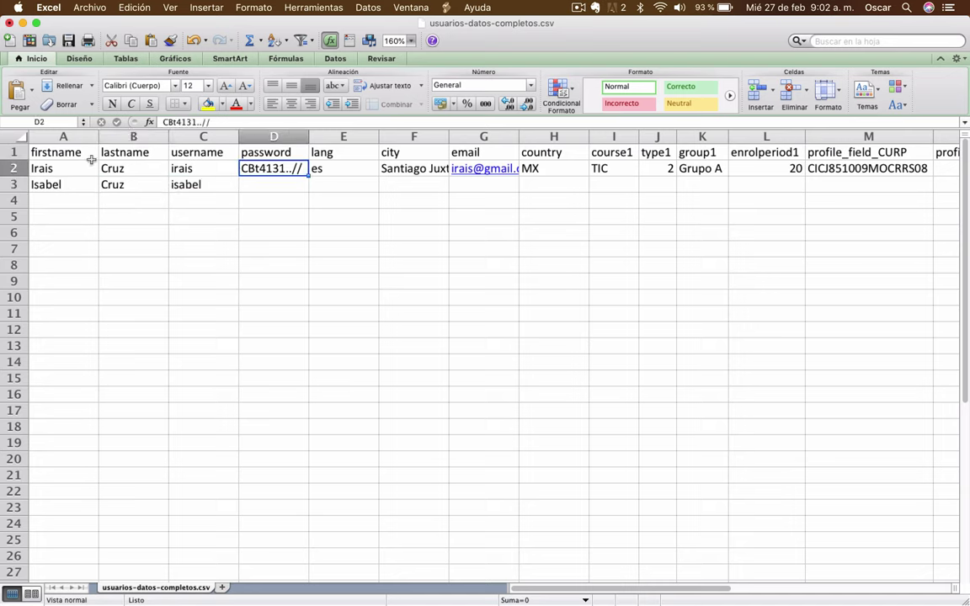
pyautogui.hotkey('shift', 'Right')
pyautogui.hotkey('shift', 'Right')
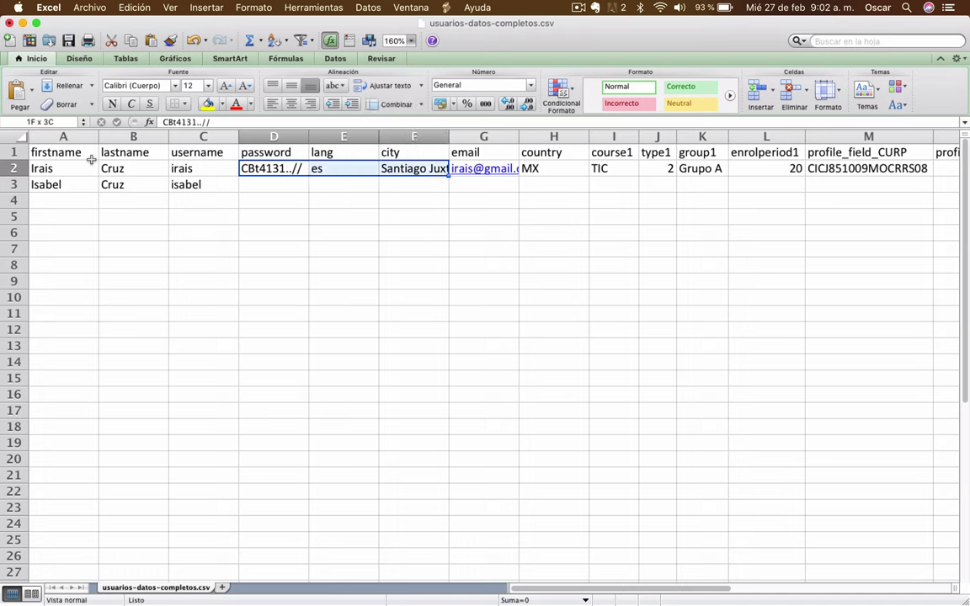
pyautogui.press('super+c')
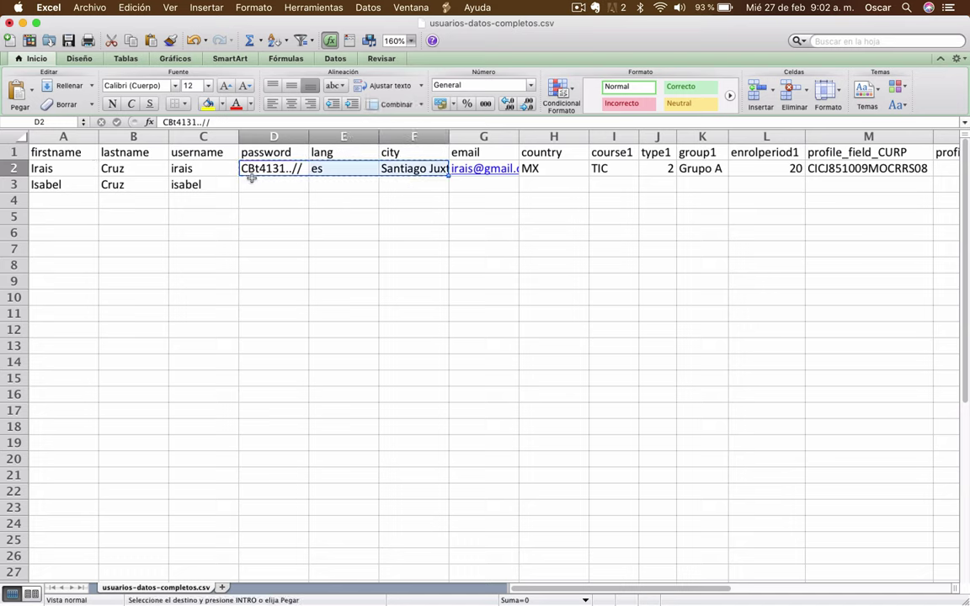
pyautogui.click(252, 182)
pyautogui.press('super+v')
pyautogui.click(539, 194)
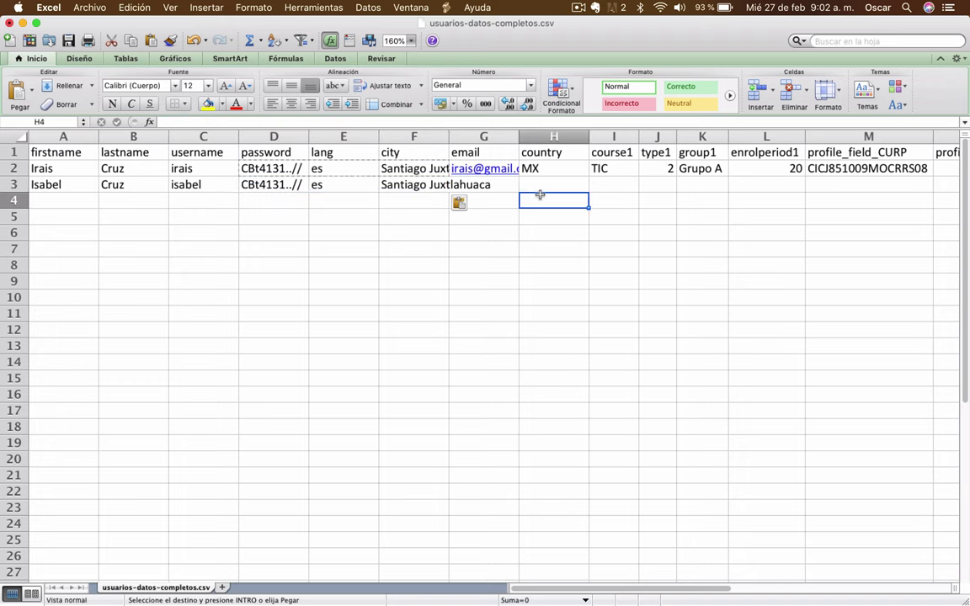
# Fill in the new user's e-mail and country MX, autofit column H, then return to Moodle
pyautogui.press('Up')
pyautogui.press('Left')
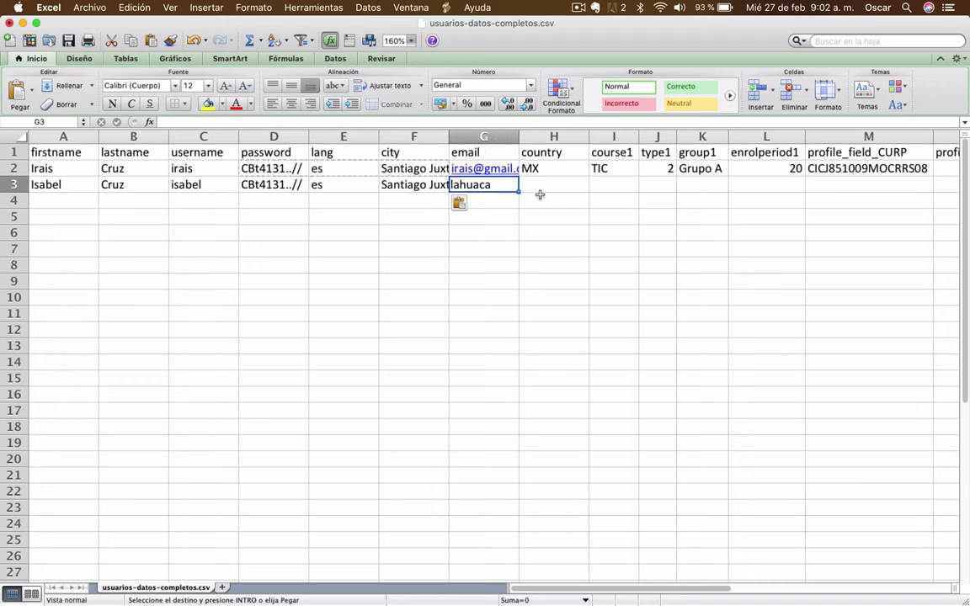
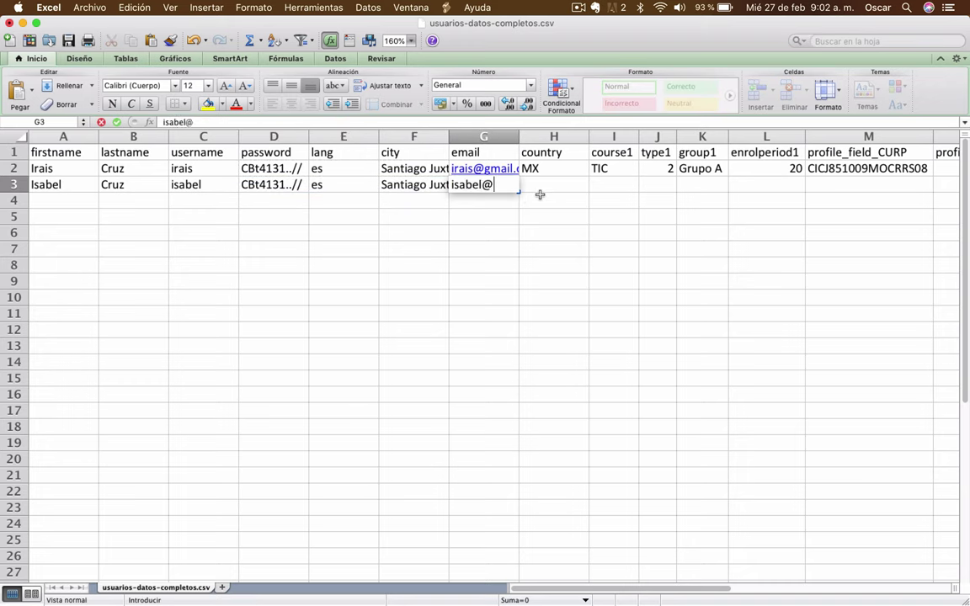
pyautogui.press('Tab')
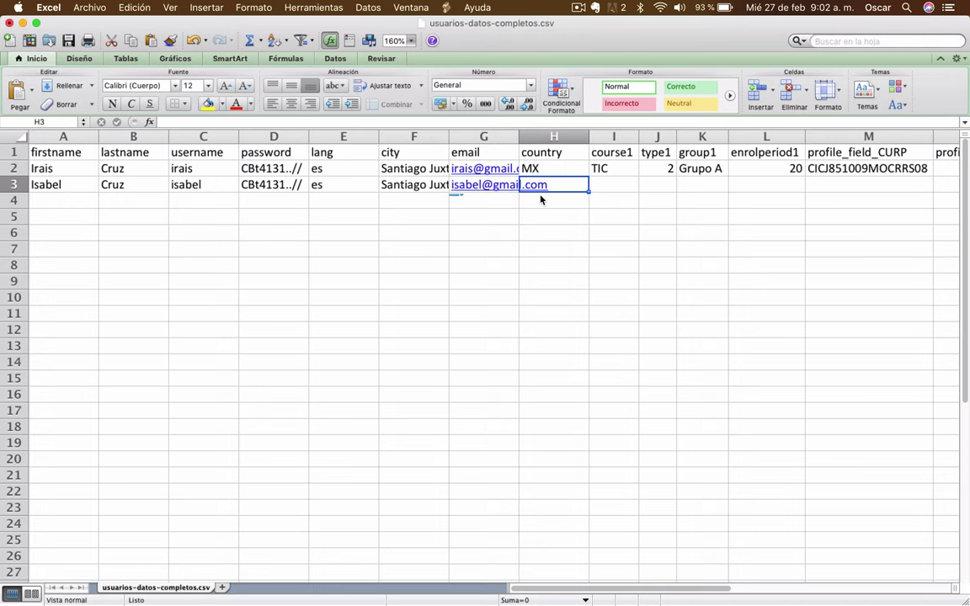
pyautogui.write('MX')
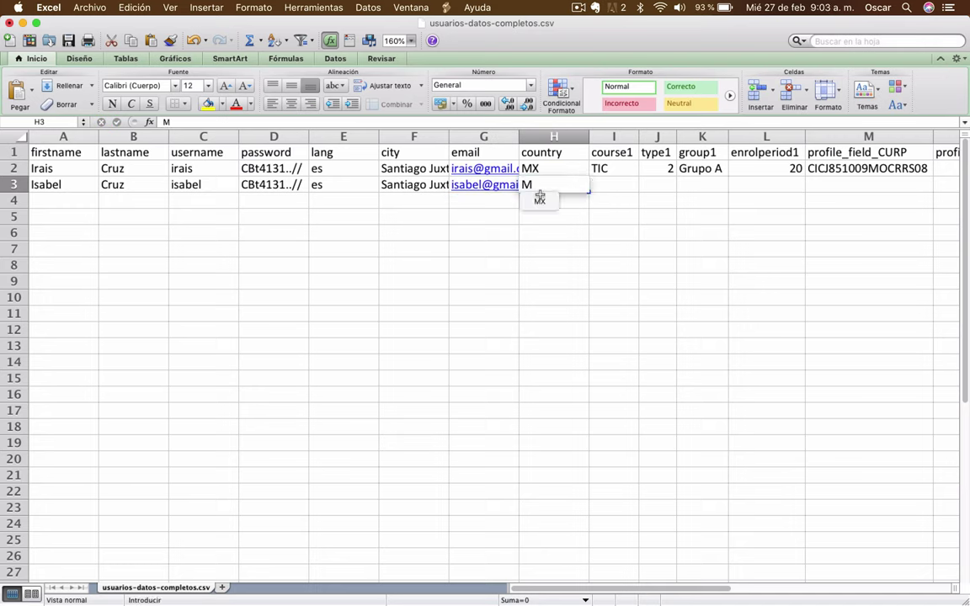
pyautogui.press('Tab')
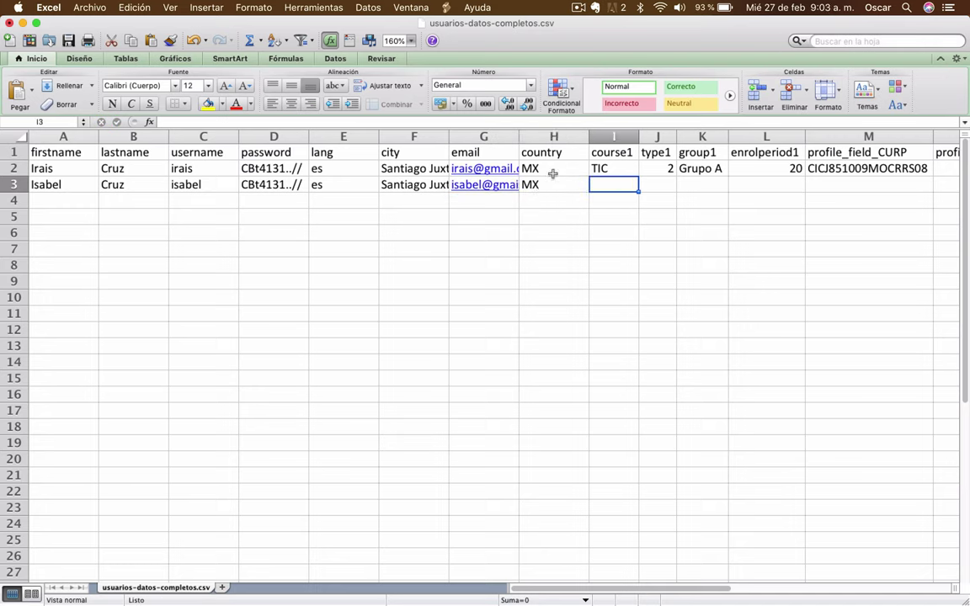
pyautogui.doubleClick(588, 135)
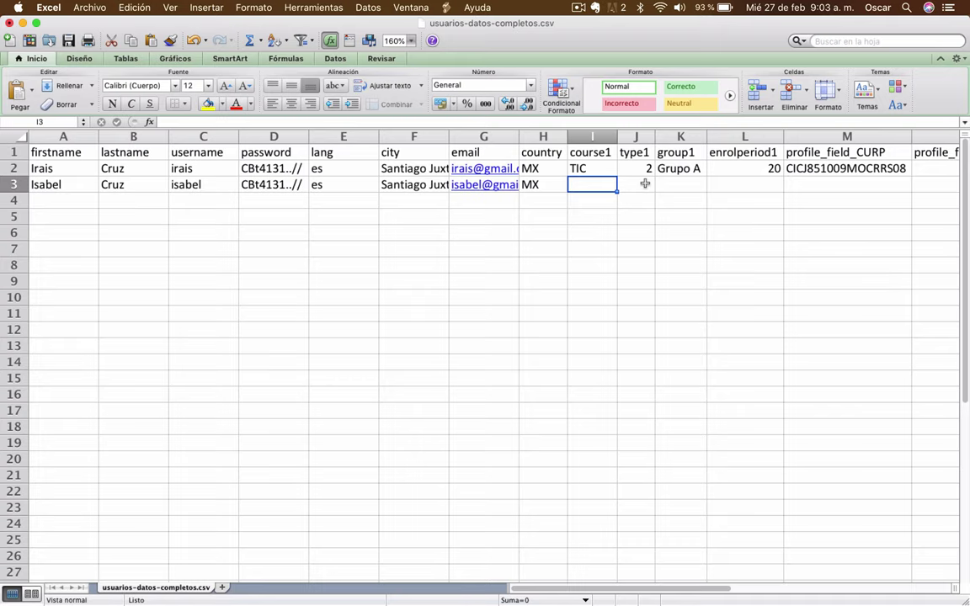
pyautogui.hotkey('ctrl', 'Up')
pyautogui.click(590, 320)
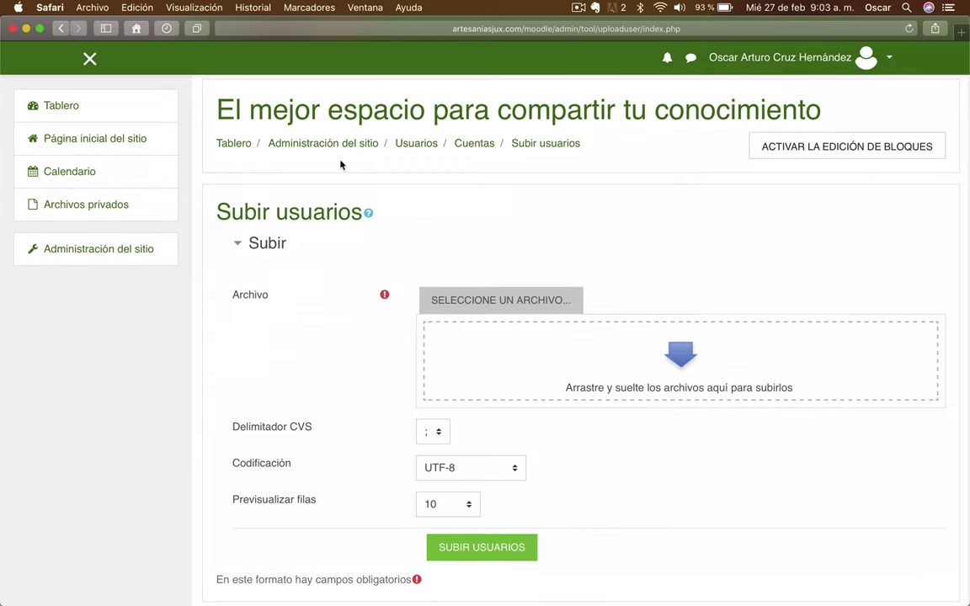
# Open Gestionar cursos y categorías and the Matemáticas category
pyautogui.click(100, 251)
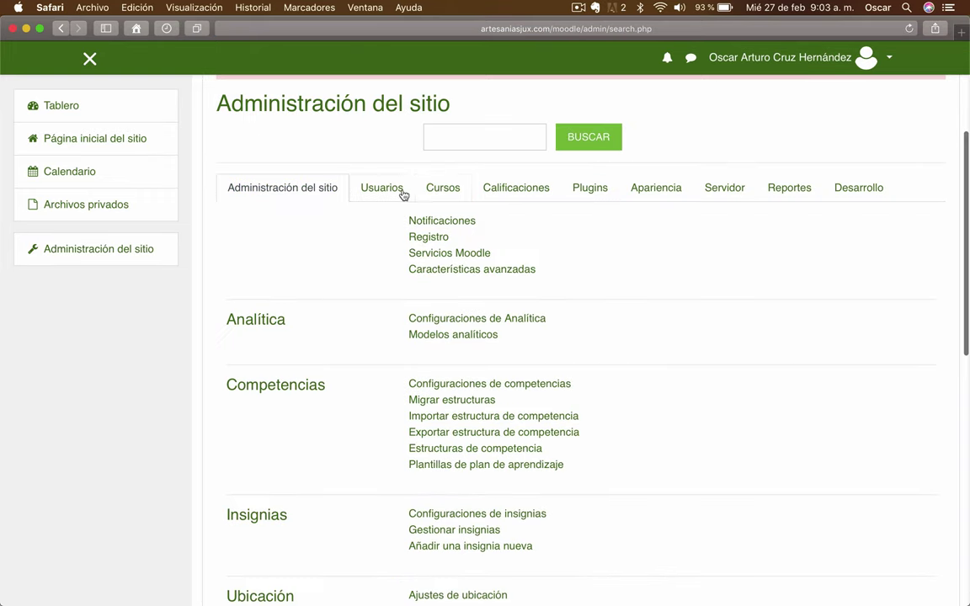
pyautogui.click(443, 188)
pyautogui.click(464, 221)
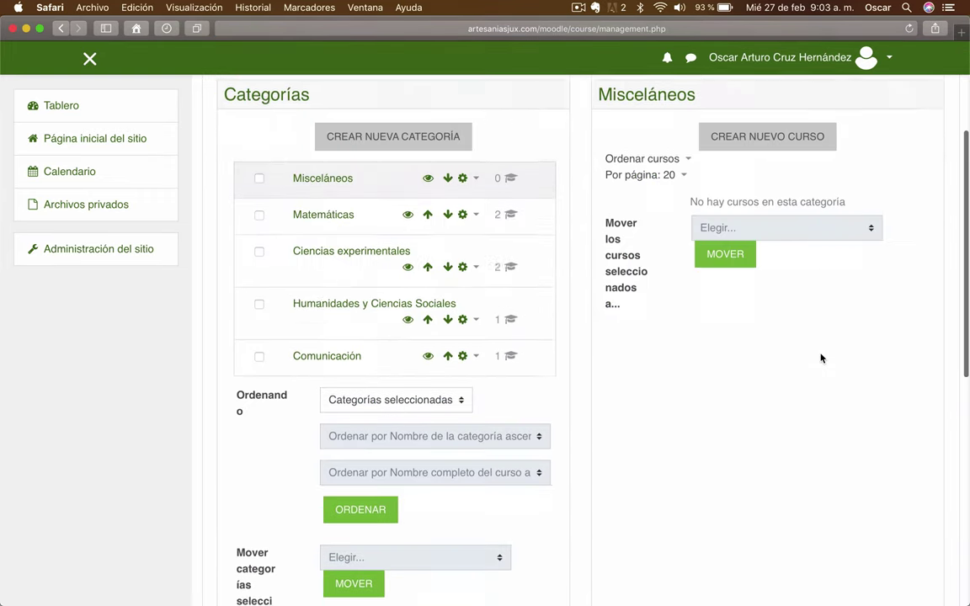
pyautogui.scroll(-2, 316, 154)
pyautogui.click(315, 152)
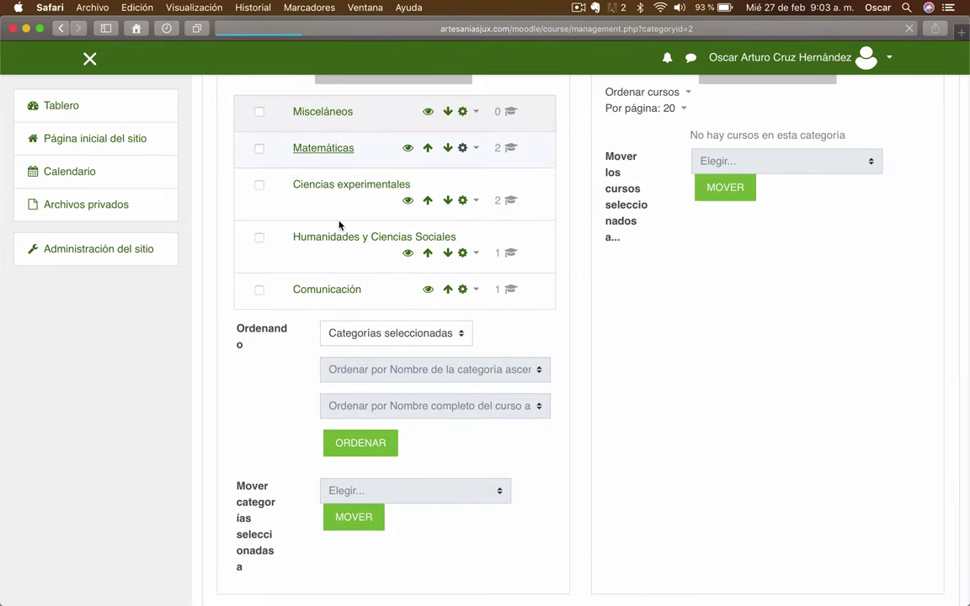
pyautogui.scroll(-3, 364, 413)
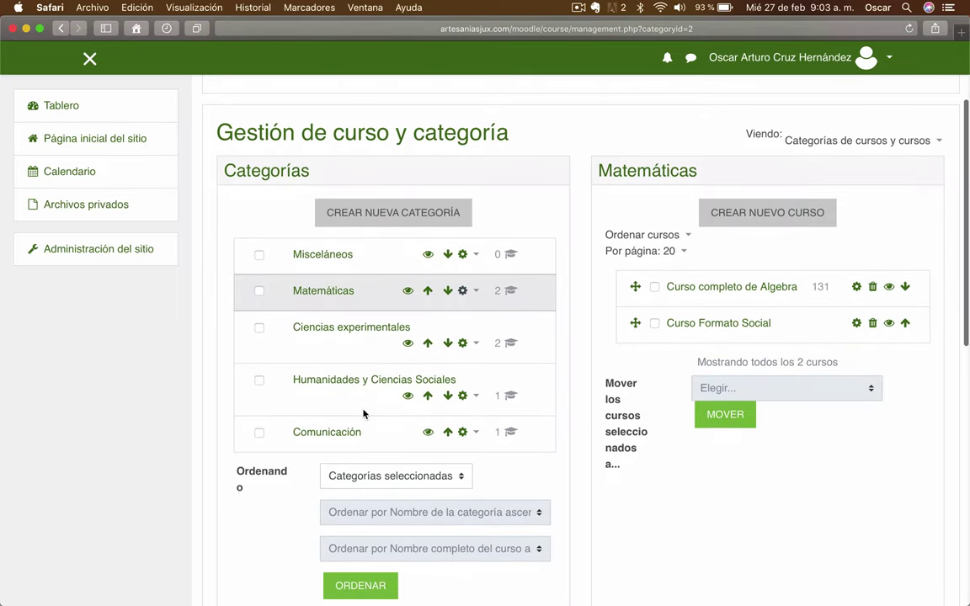
pyautogui.scroll(-3, 364, 413)
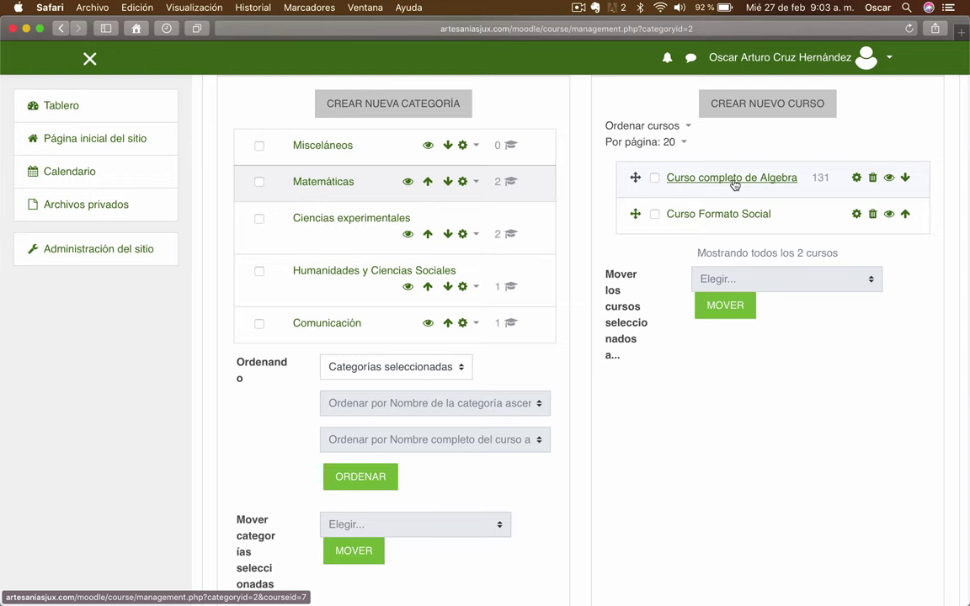
# Open Curso completo de Algebra's details, select its short name Algebra, and return to Excel
pyautogui.click(734, 183)
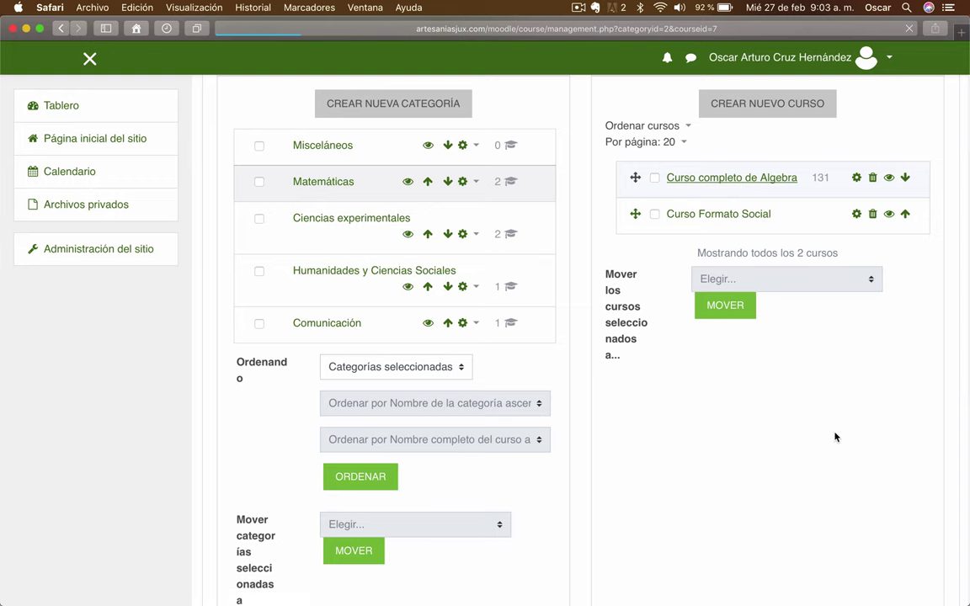
pyautogui.scroll(-5, 836, 437)
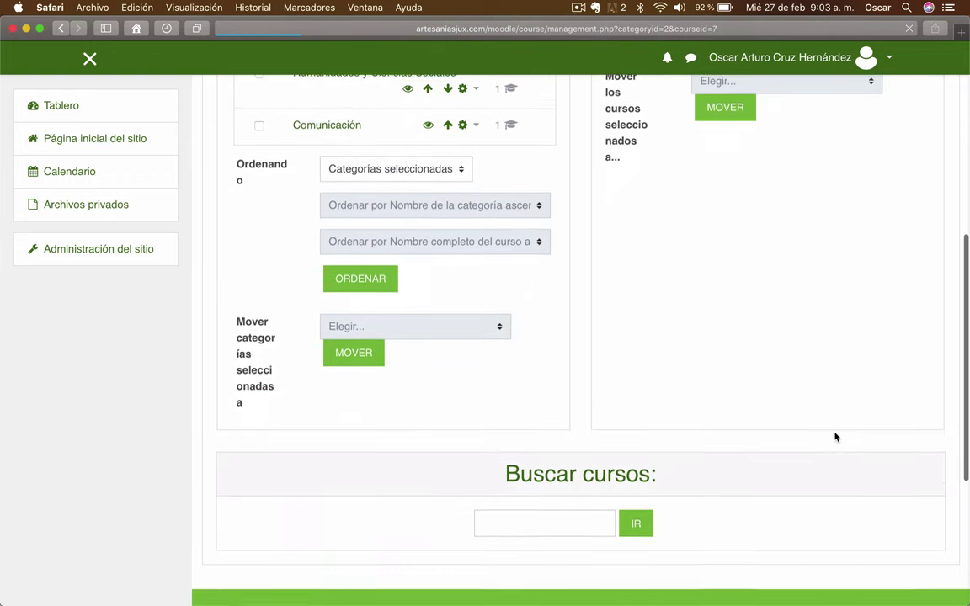
pyautogui.scroll(-10, 836, 437)
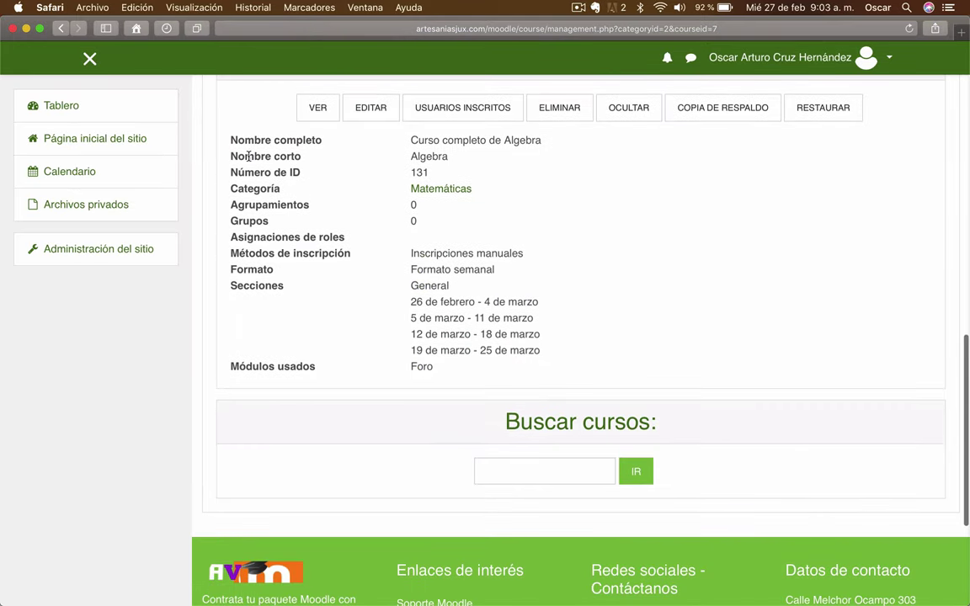
pyautogui.doubleClick(428, 156)
pyautogui.press('super+c')
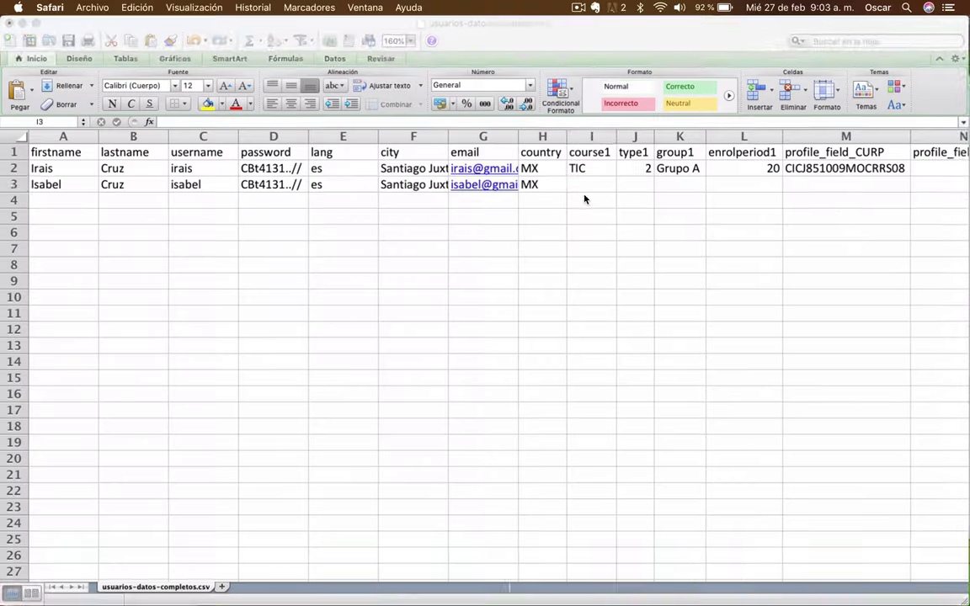
pyautogui.click(577, 183)
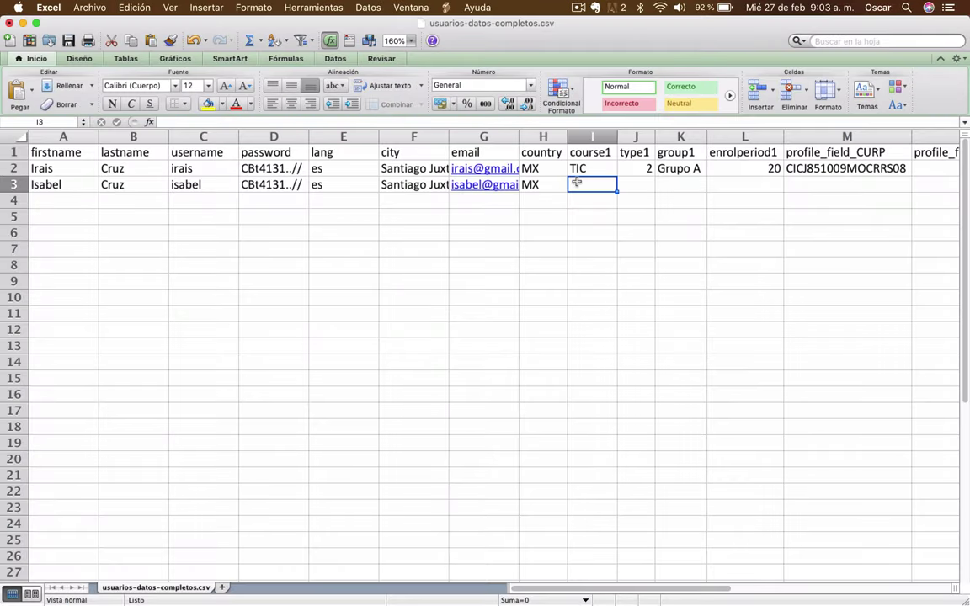
# Set row 3's course1 to Algebra and type1 to 1
pyautogui.doubleClick(577, 184)
pyautogui.press('super+v')
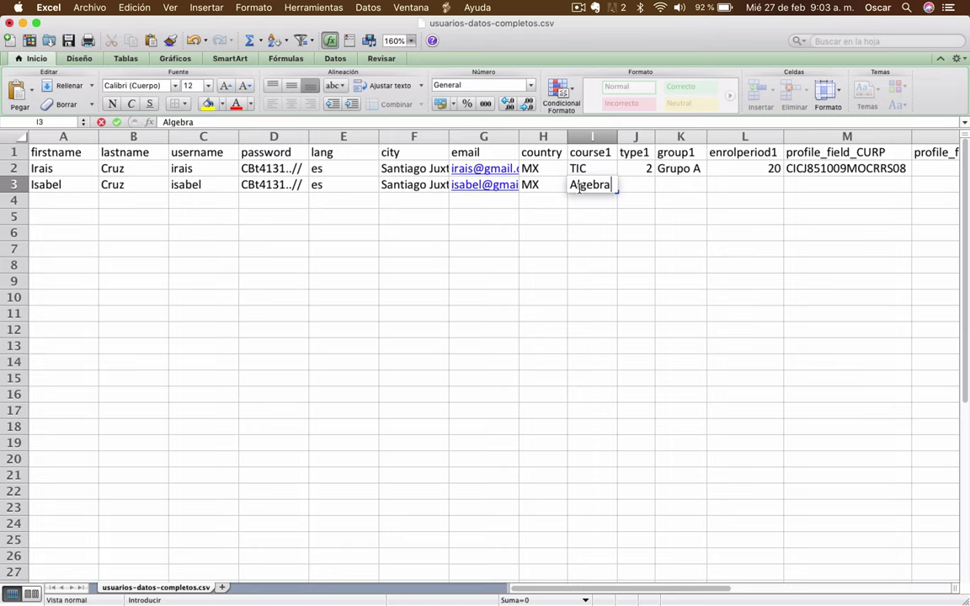
pyautogui.press('Tab')
pyautogui.scroll(3, 721, 234)
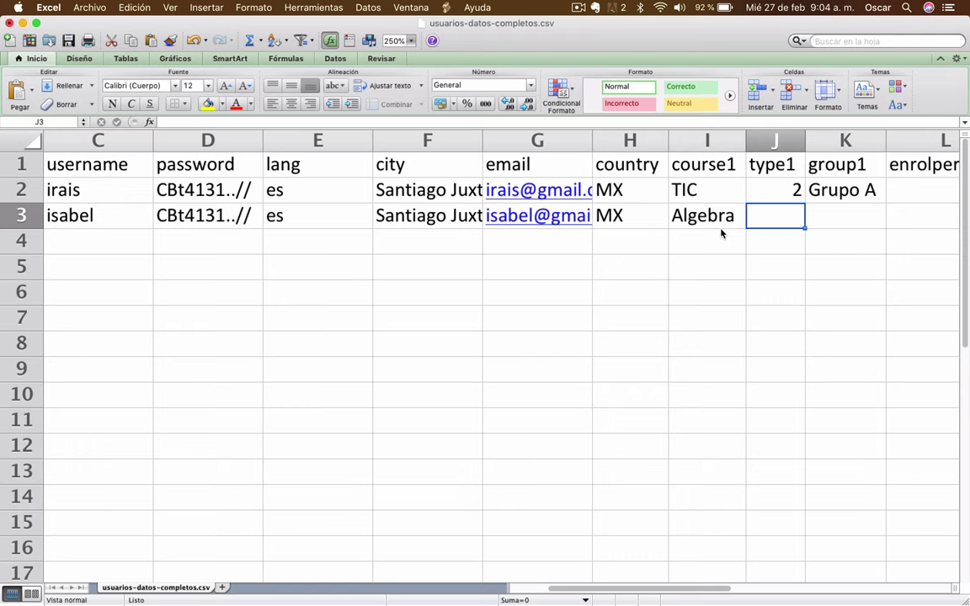
pyautogui.write('1')
pyautogui.press('Tab')
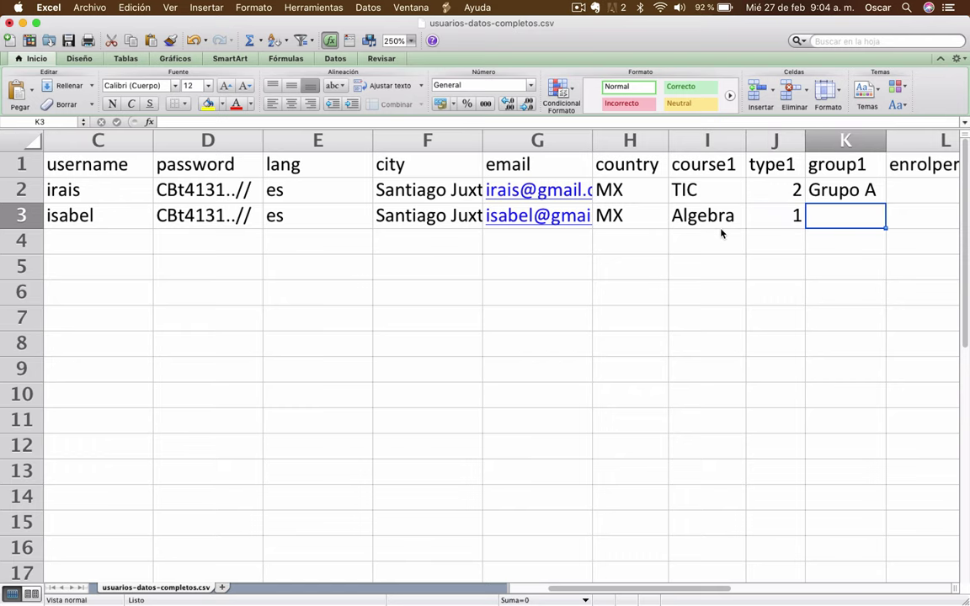
pyautogui.press('Left')
pyautogui.write('2')
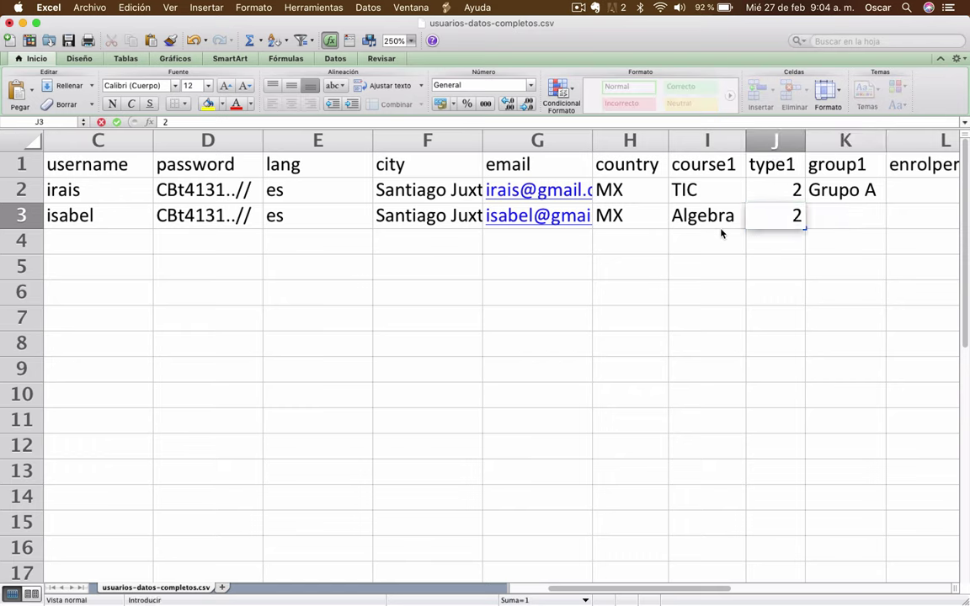
pyautogui.press('Tab')
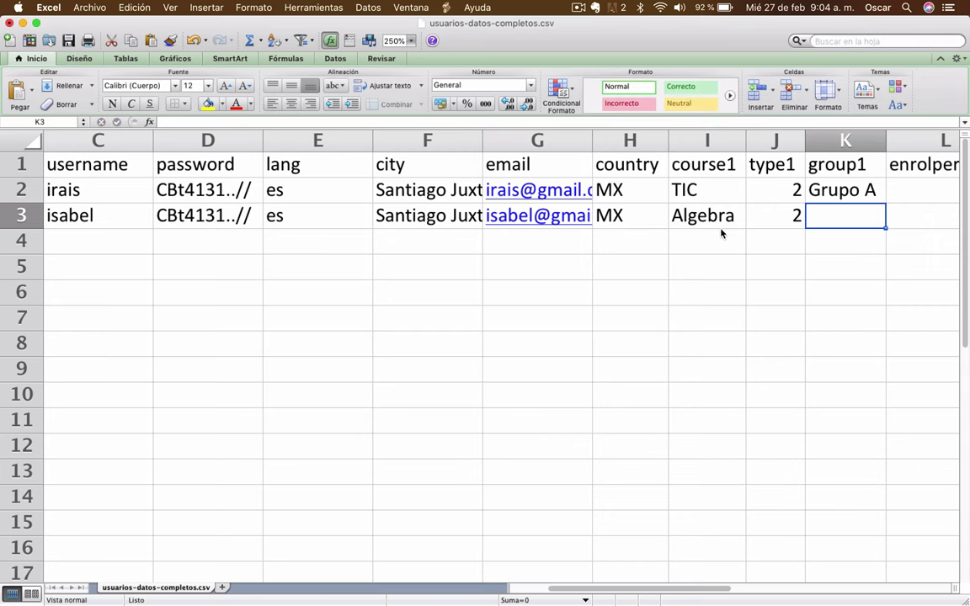
pyautogui.press('Left')
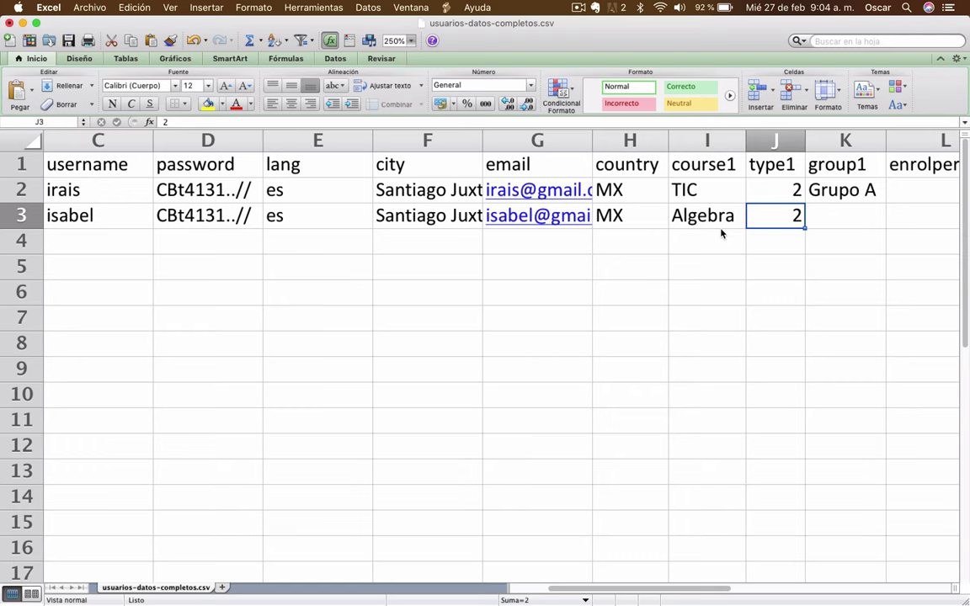
pyautogui.write('1')
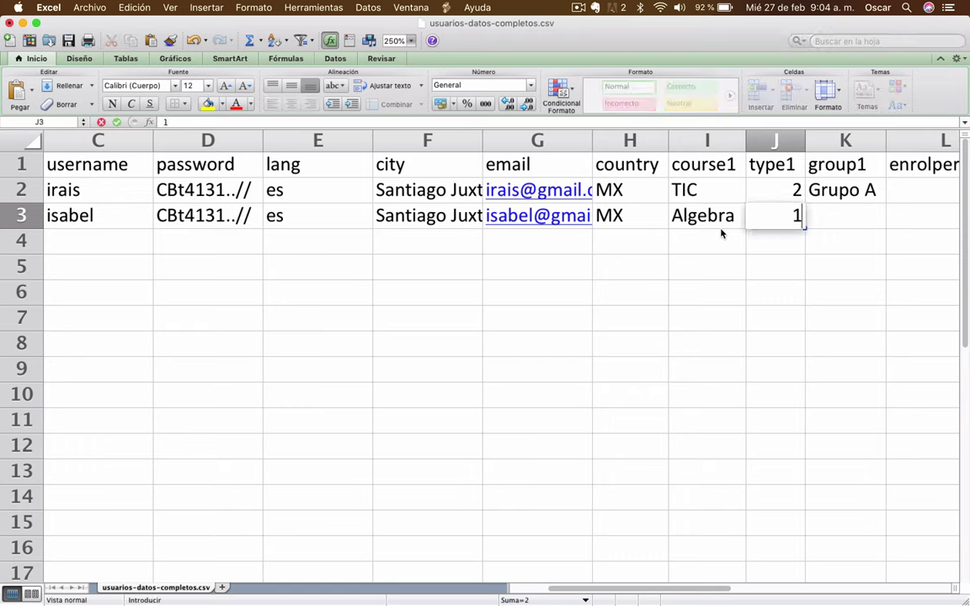
pyautogui.press('Tab')
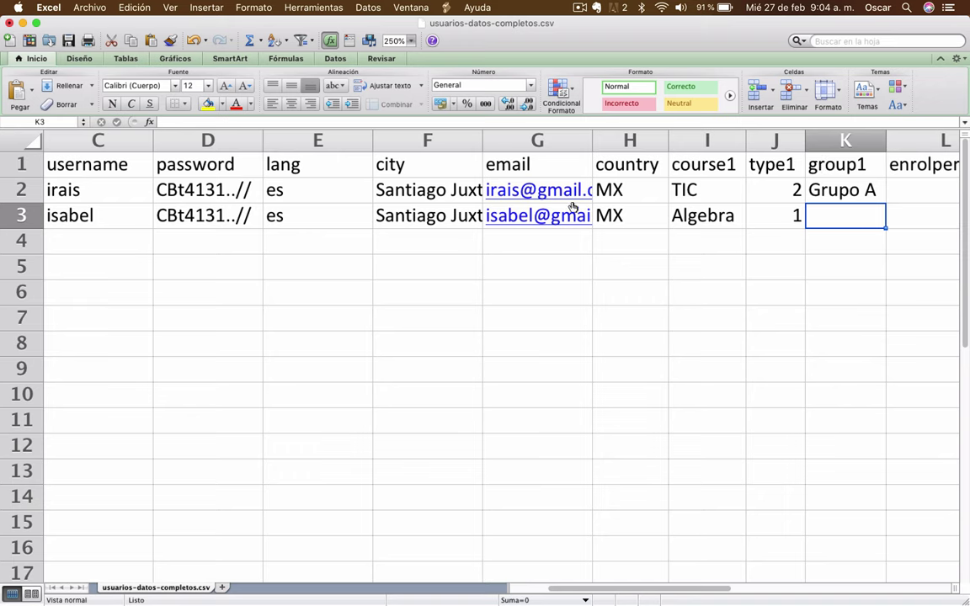
# Enter group1 Grupo Z and enrolperiod1 100 in row 3
pyautogui.write('Grupoo')
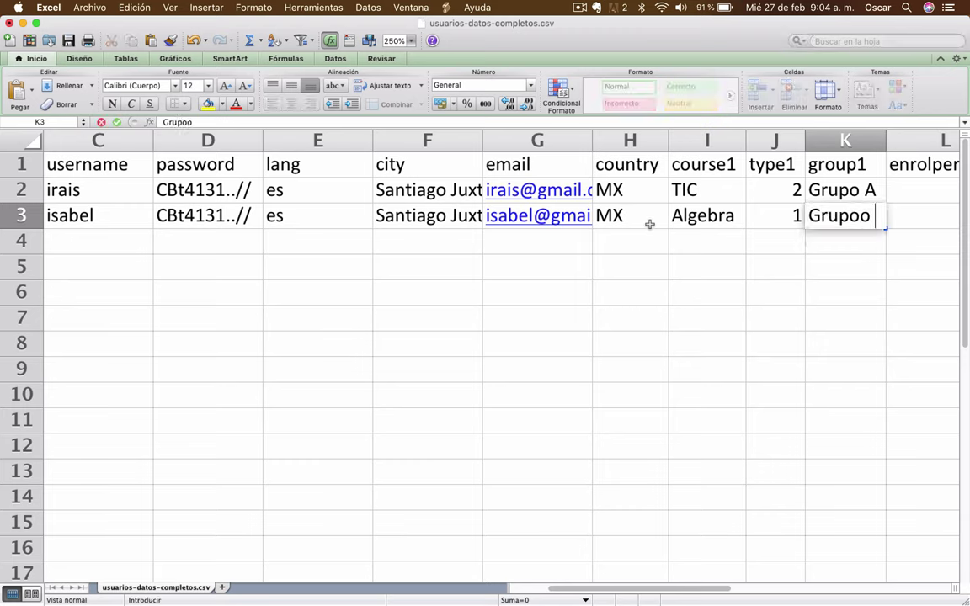
pyautogui.press('BackSpace')
pyautogui.write('Z')
pyautogui.press('Tab')
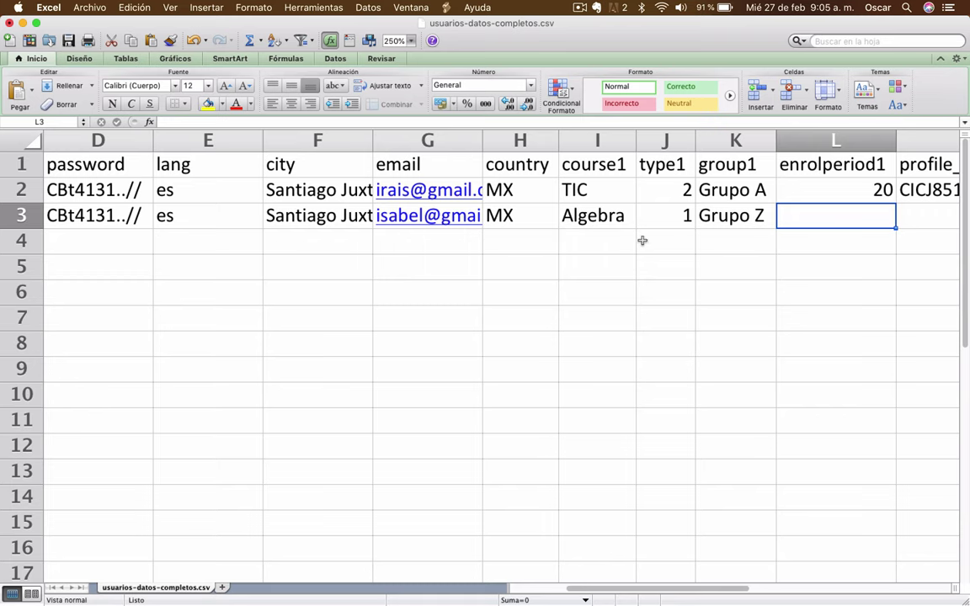
pyautogui.write('100')
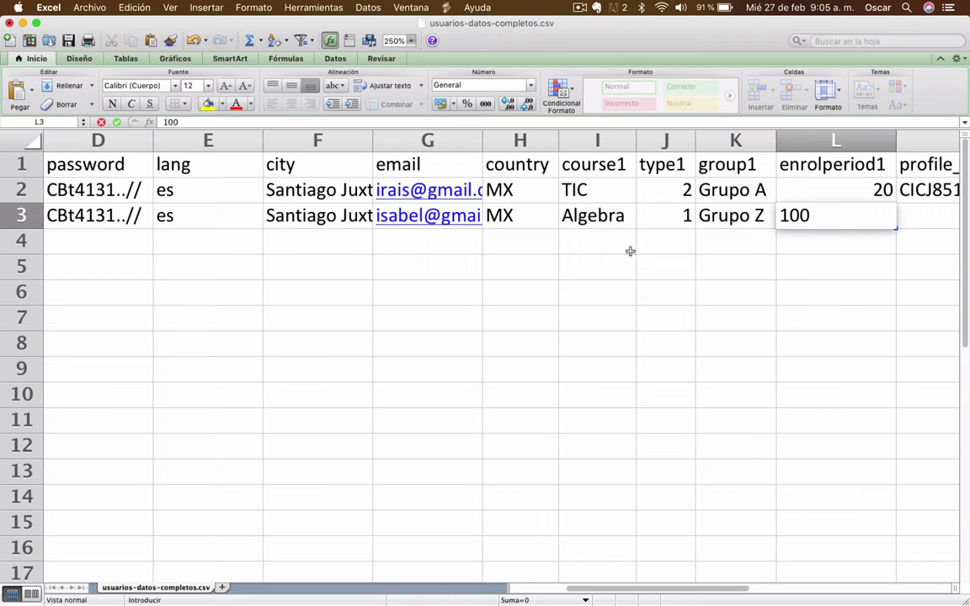
pyautogui.press('Tab')
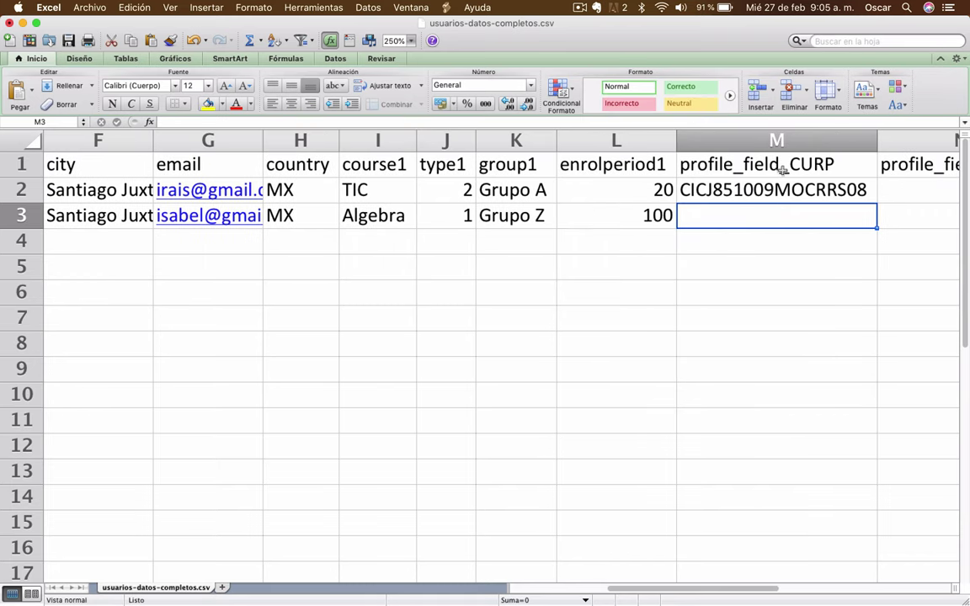
# Copy row 2's CURP into row 3 and change its opening letters to CI
pyautogui.hscroll(5, 735, 258)
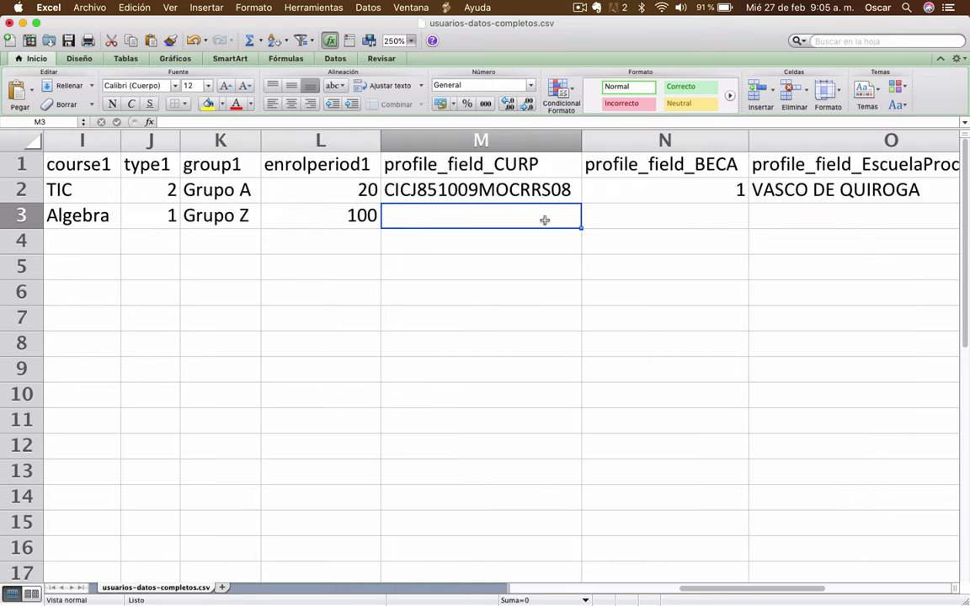
pyautogui.click(508, 195)
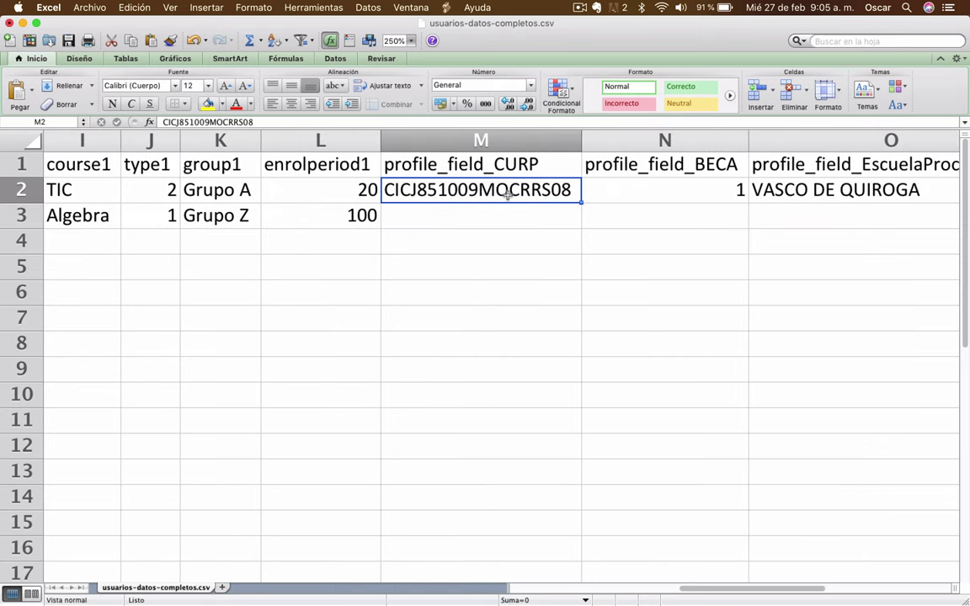
pyautogui.press('super+c')
pyautogui.click(480, 215)
pyautogui.press('super+v')
pyautogui.doubleClick(401, 216)
pyautogui.press('BackSpace')
pyautogui.press('BackSpace')
pyautogui.press('Right')
pyautogui.press('Right')
pyautogui.write('CI')
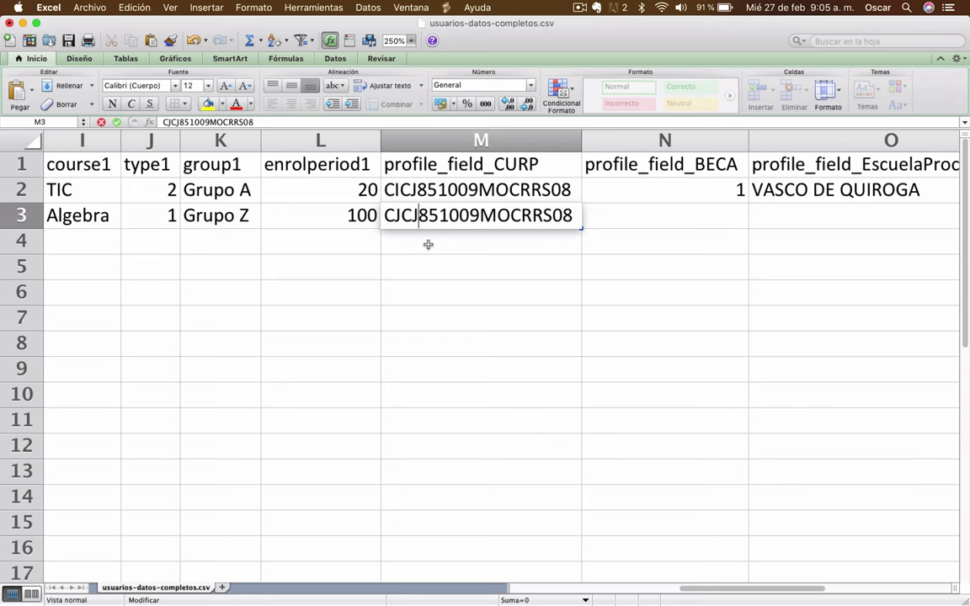
pyautogui.press('Tab')
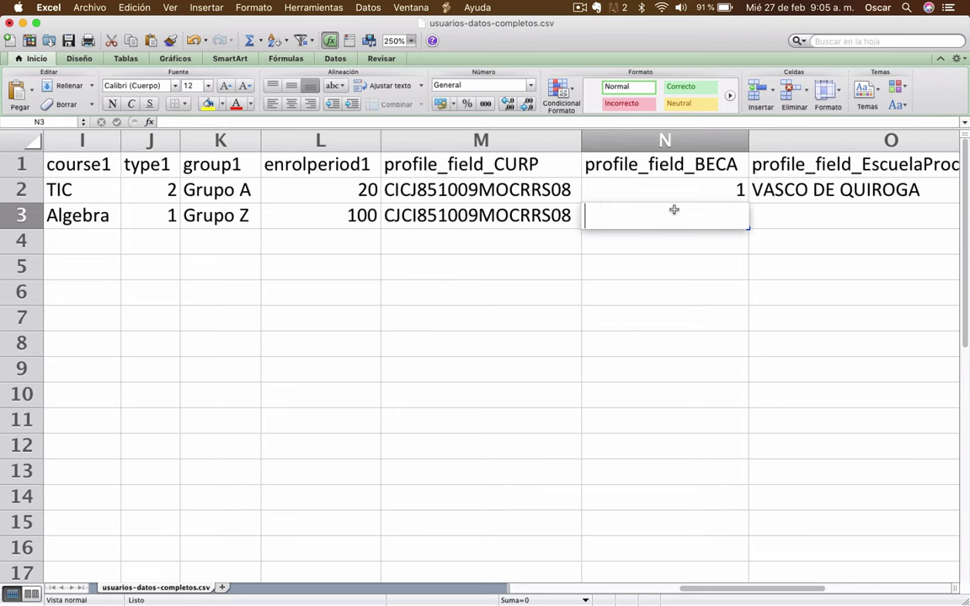
# Enter BECA 0 and copy EscuelaProcedencia VASCO DE QUIROGA from row 2 into row 3
pyautogui.write('0')
pyautogui.press('Tab')
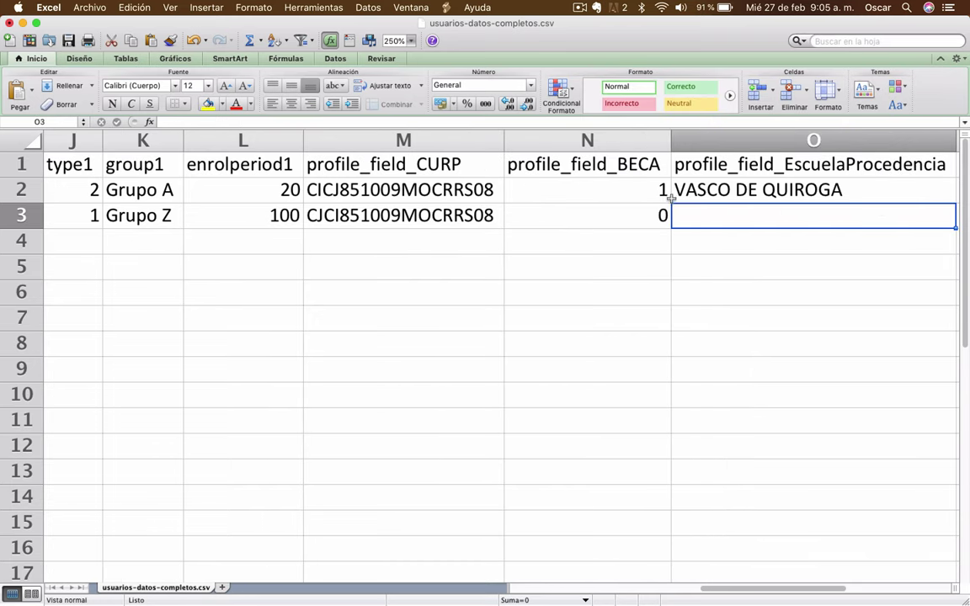
pyautogui.hscroll(2, 597, 215)
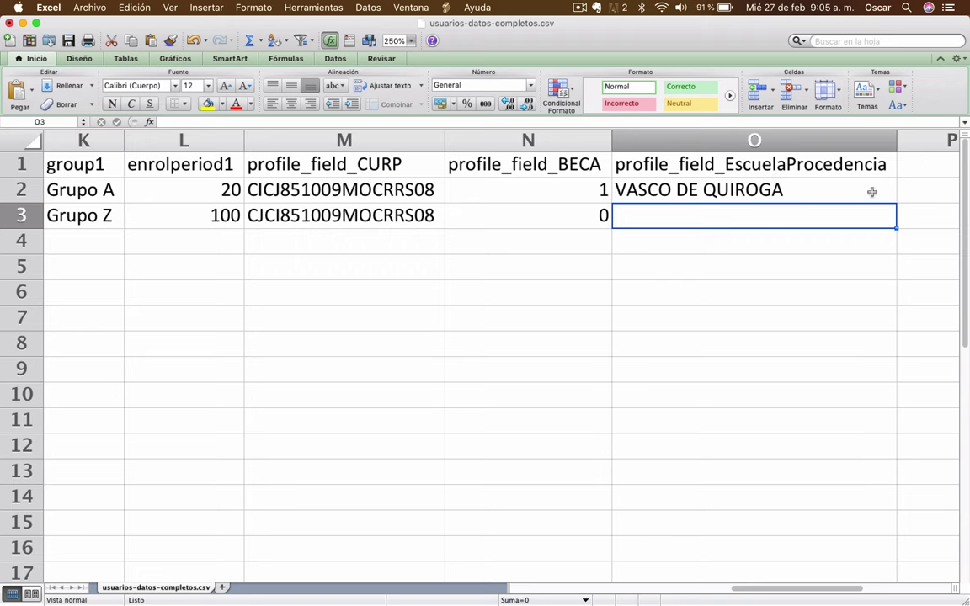
pyautogui.click(693, 190)
pyautogui.press('super+c')
pyautogui.click(693, 215)
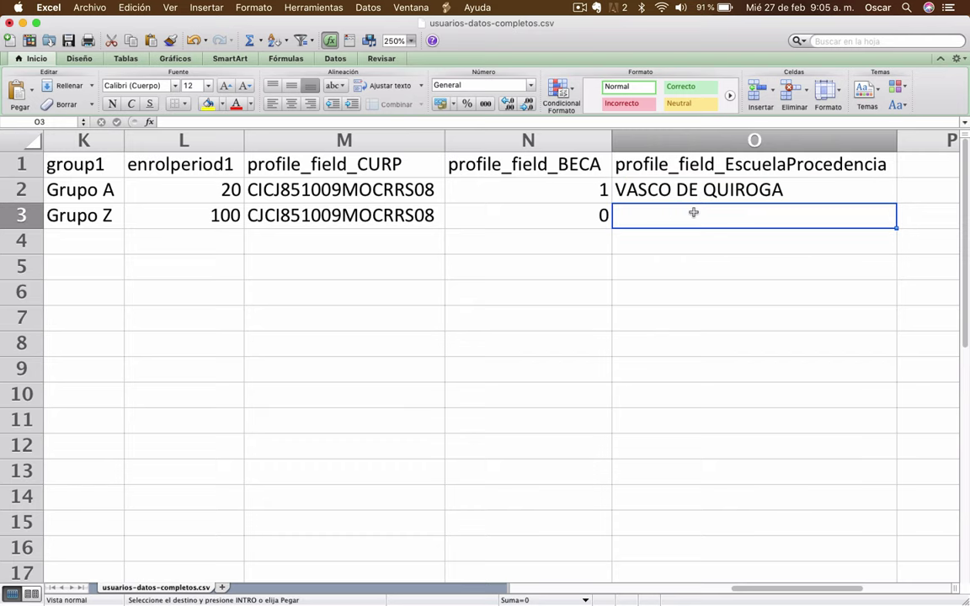
pyautogui.press('super+v')
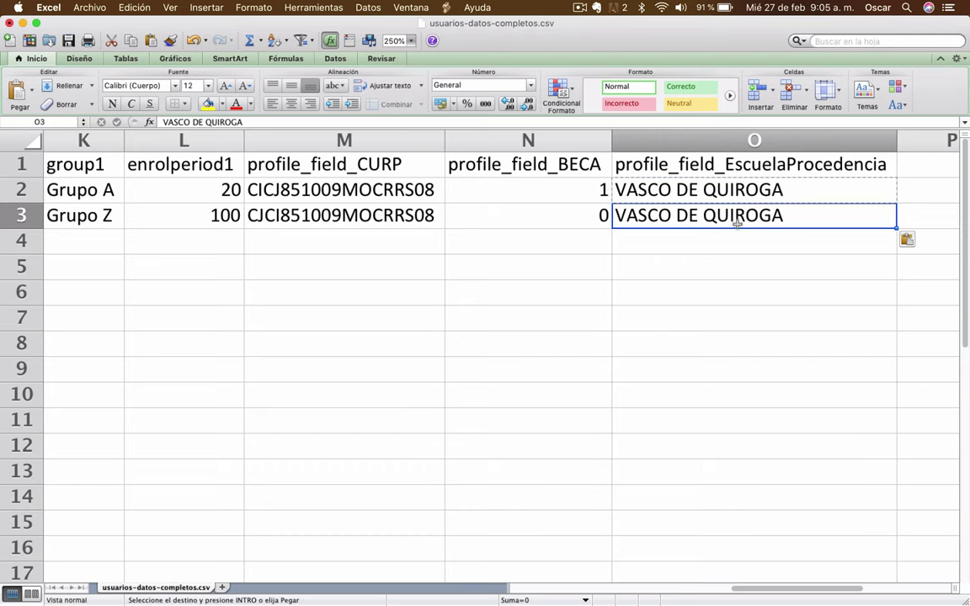
pyautogui.click(556, 216)
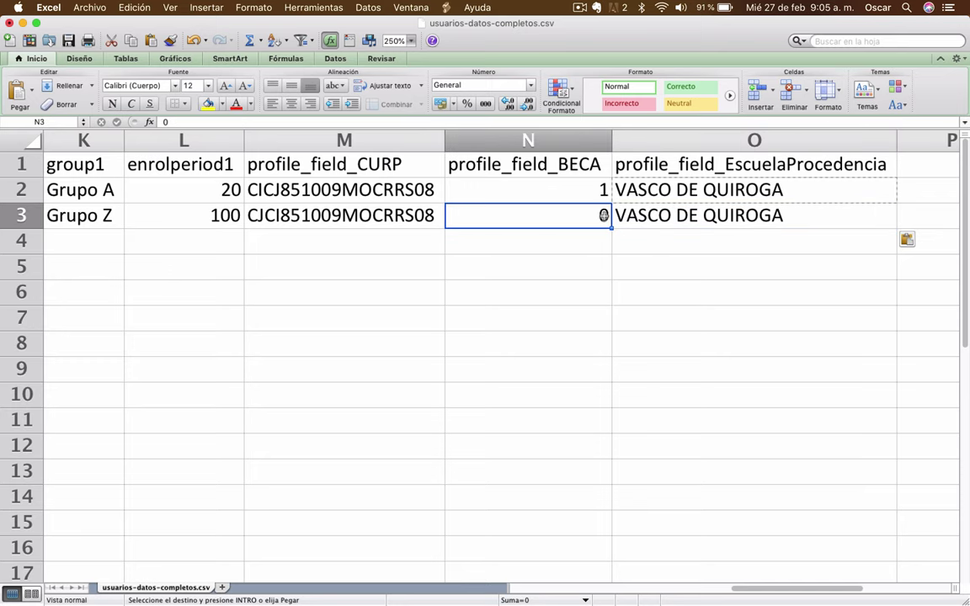
pyautogui.hscroll(-10, 590, 215)
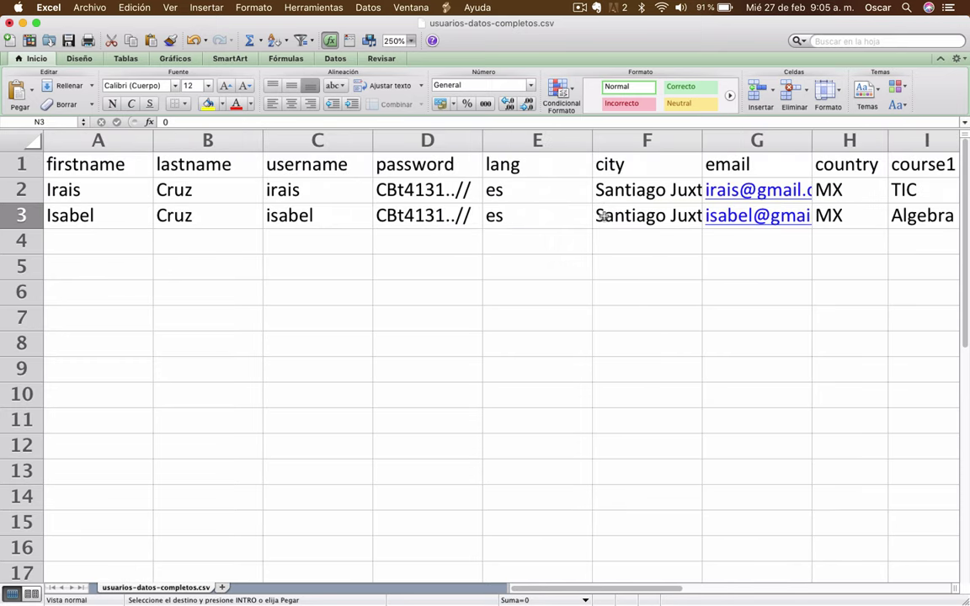
# Save usuarios-datos-completos.csv in CSV format via Archivo > Guardar, then show all windows
pyautogui.click(69, 40)
pyautogui.click(91, 8)
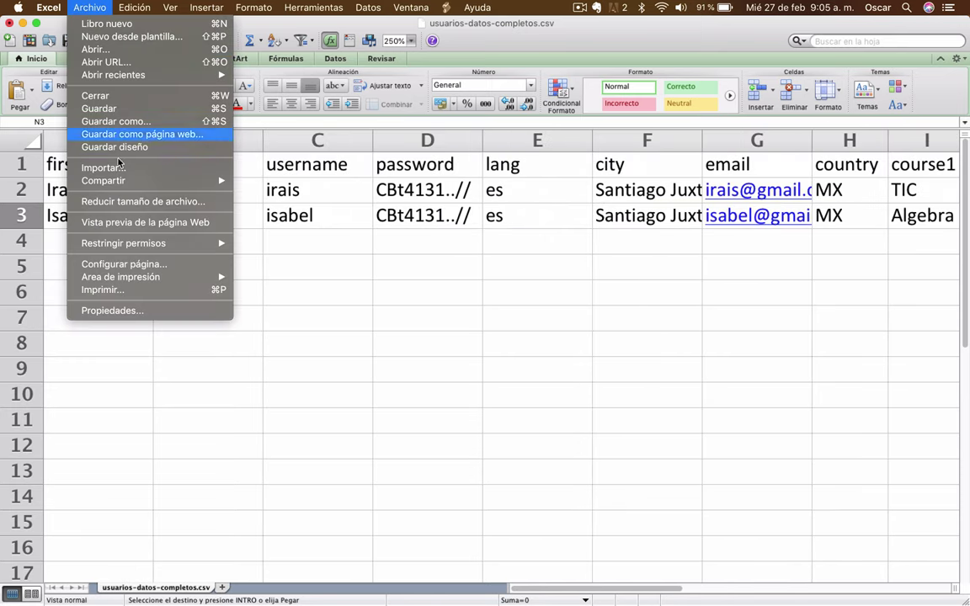
pyautogui.click(124, 98)
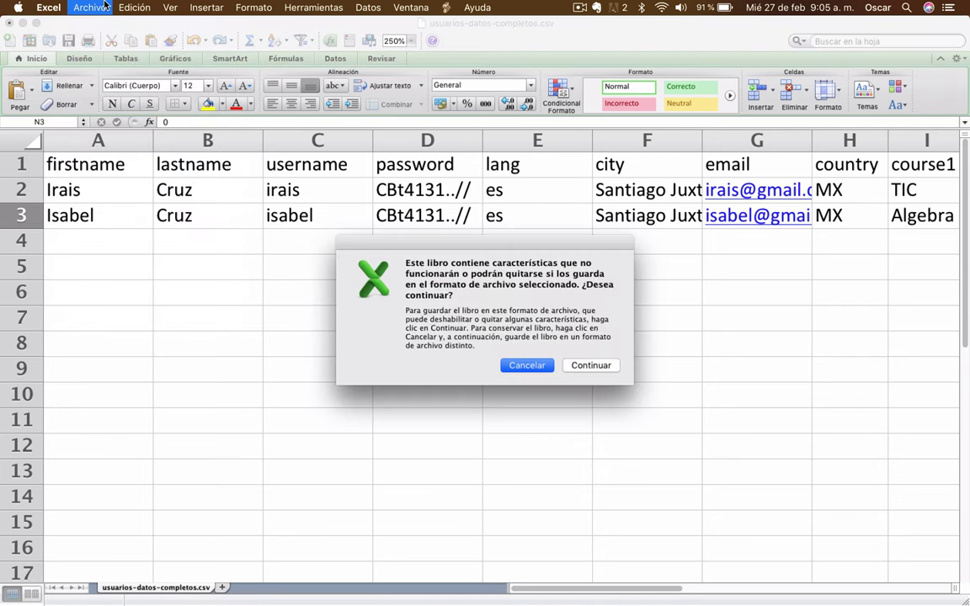
pyautogui.click(591, 366)
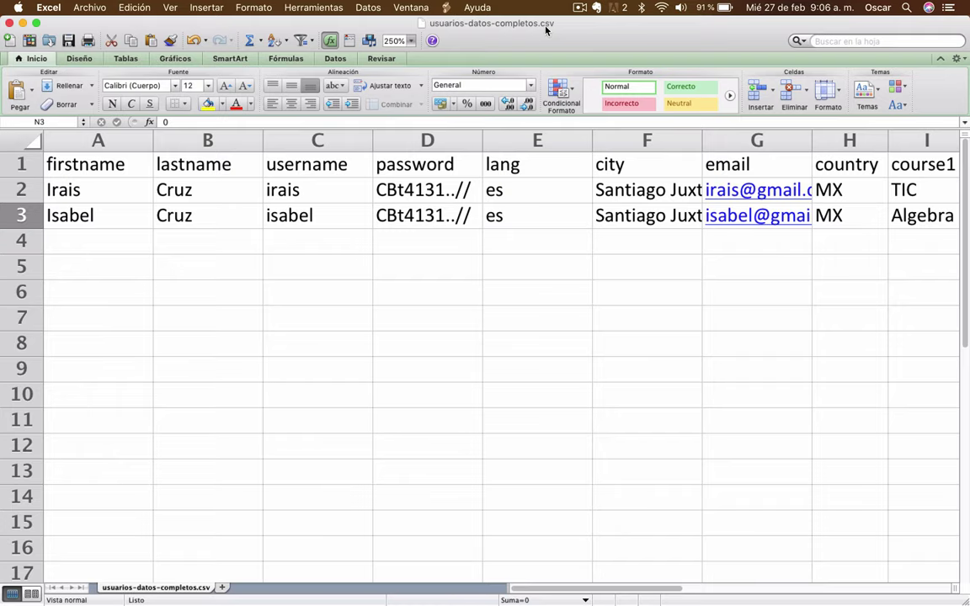
pyautogui.hotkey('ctrl', 'Up')
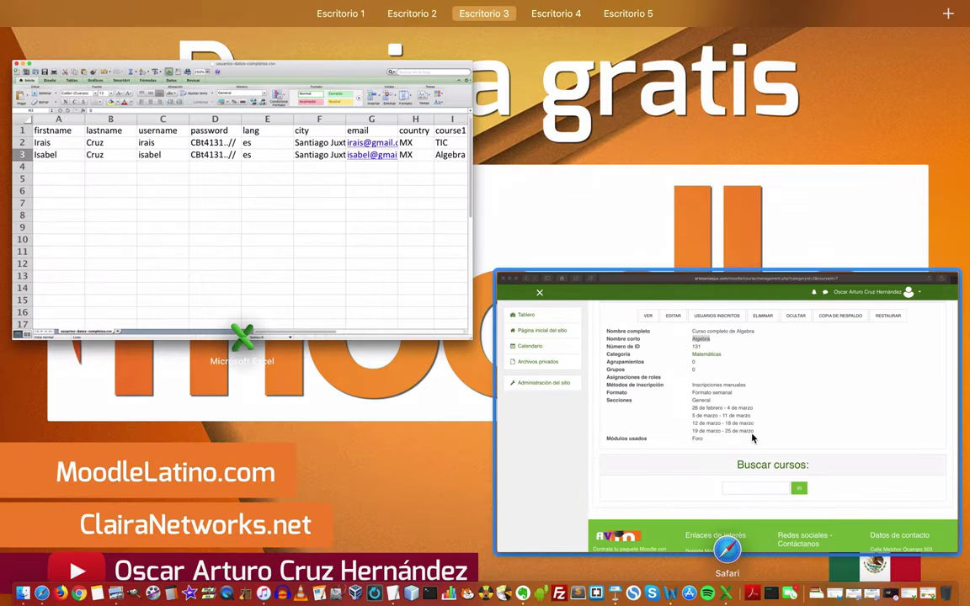
# Back in Safari, reach Administración del sitio > Usuarios > Subir usuarios
pyautogui.click(752, 437)
pyautogui.scroll(10, 428, 288)
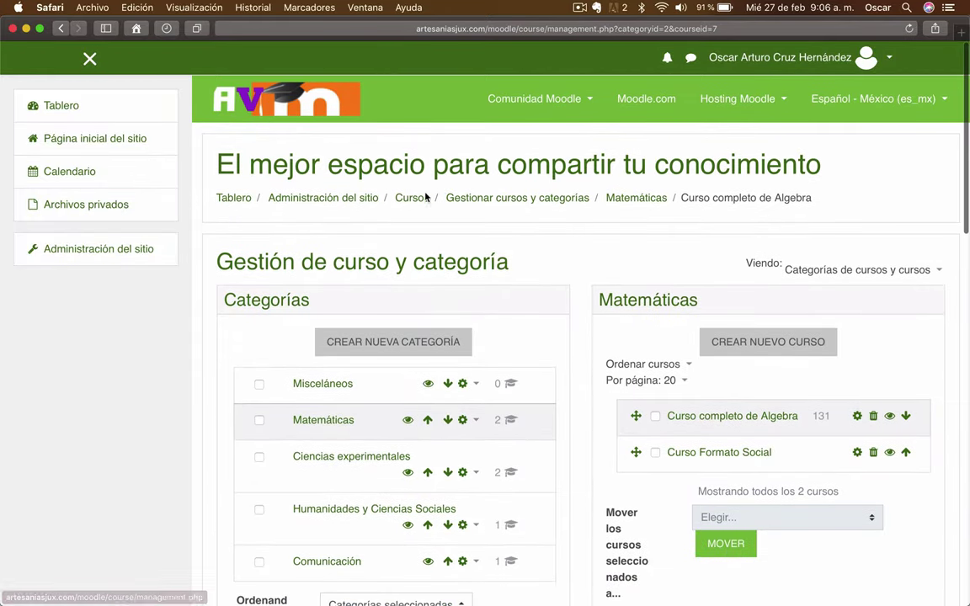
pyautogui.click(417, 199)
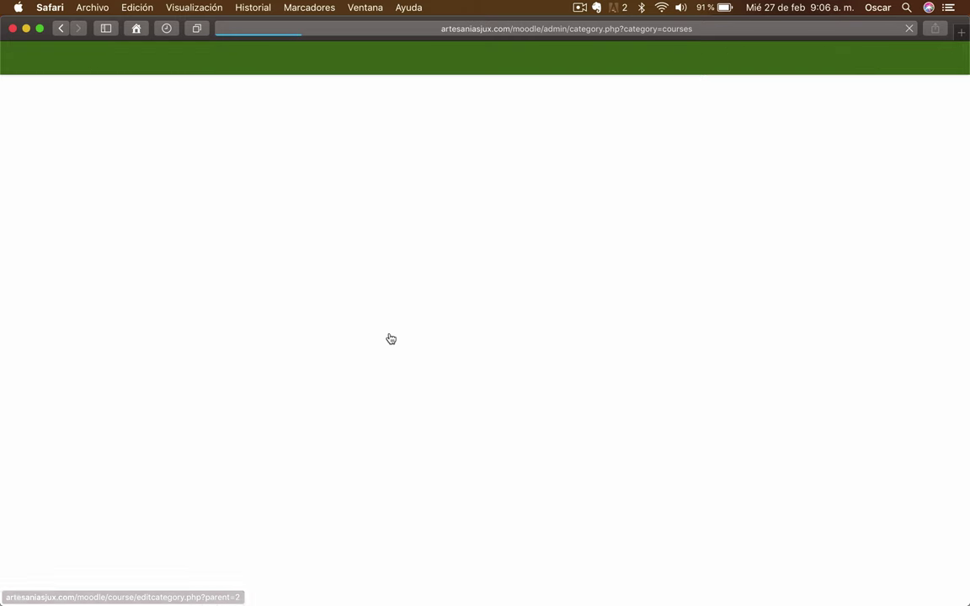
pyautogui.scroll(-3, 346, 303)
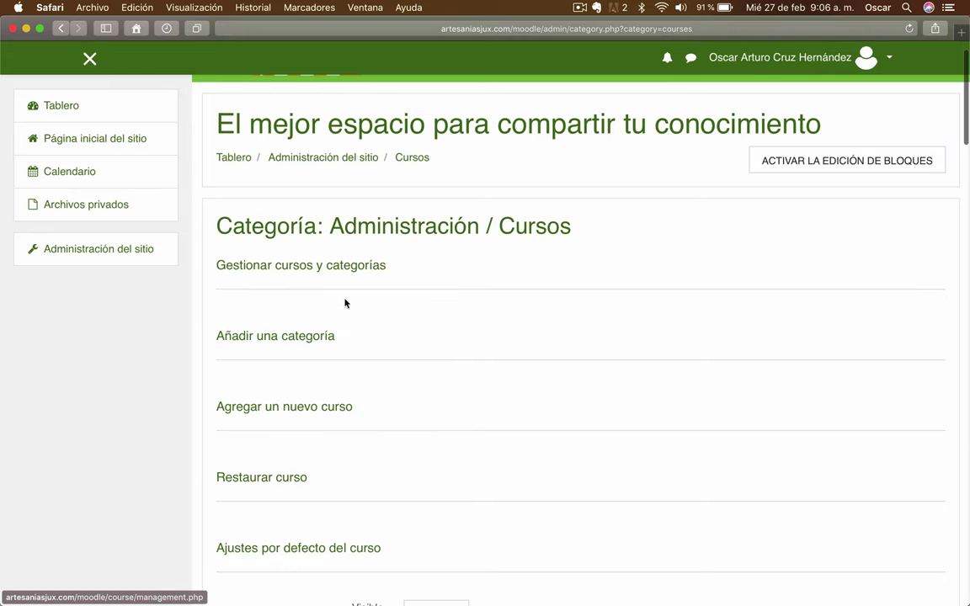
pyautogui.scroll(3, 466, 308)
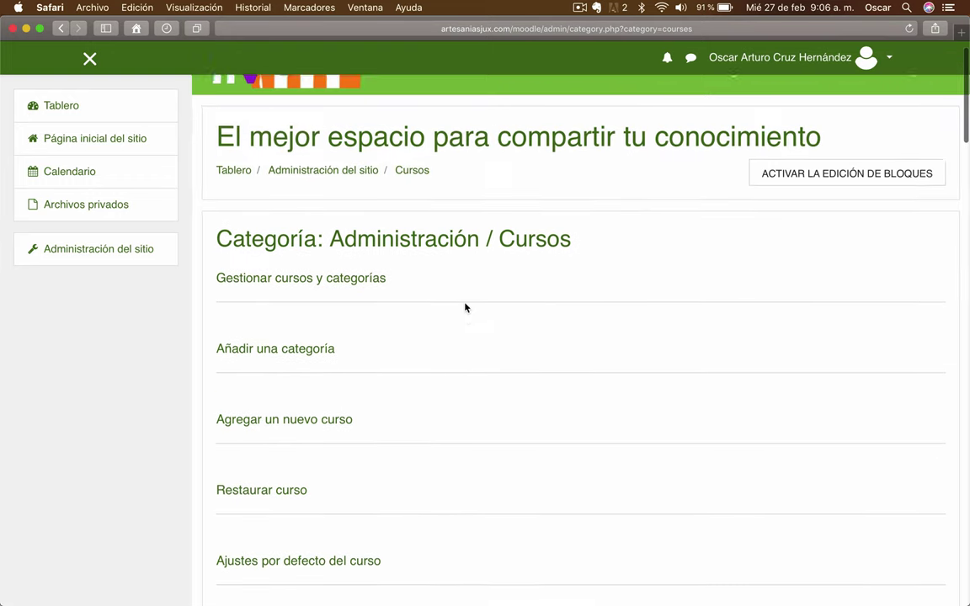
pyautogui.scroll(-2, 315, 312)
pyautogui.scroll(2, 342, 210)
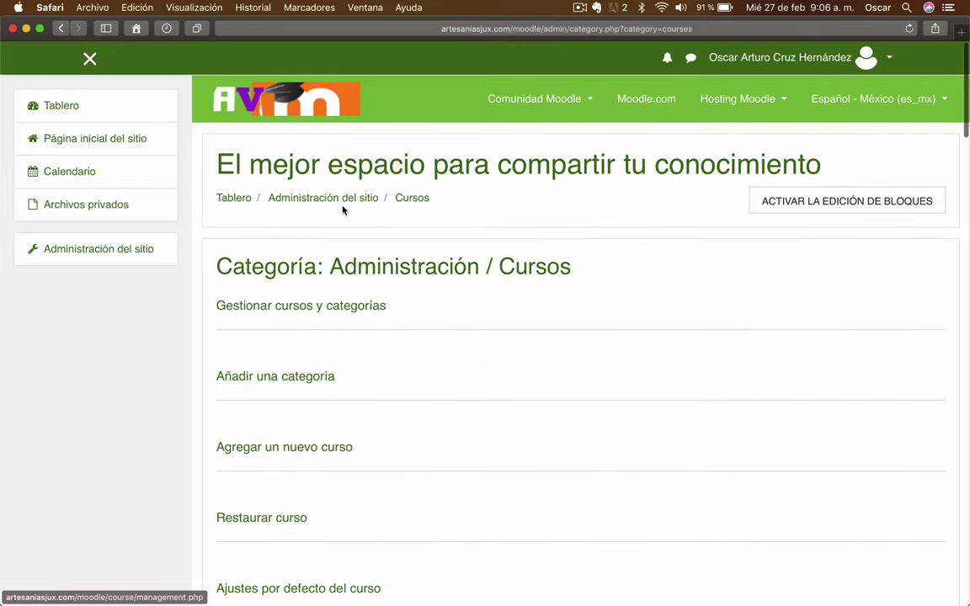
pyautogui.click(331, 197)
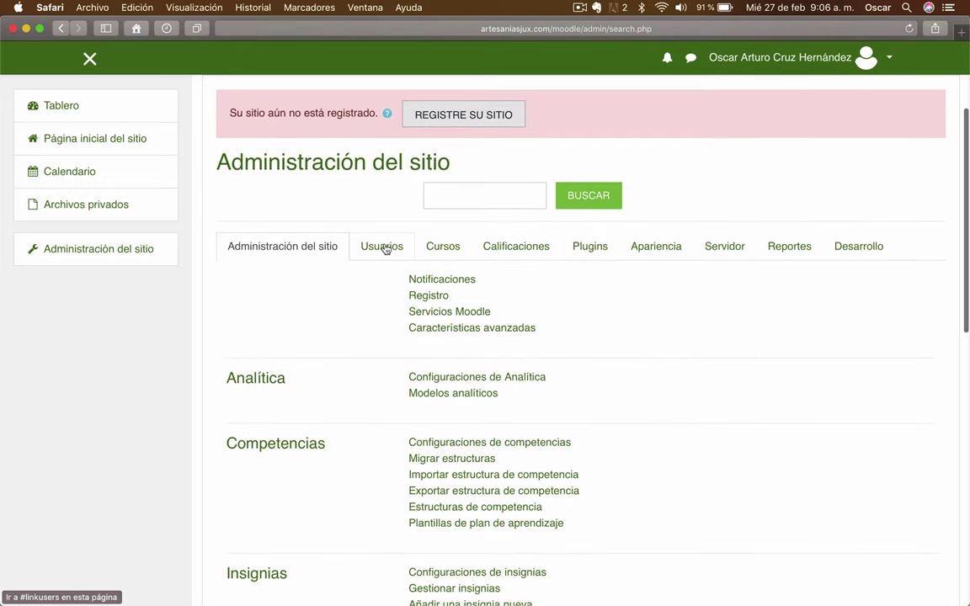
pyautogui.click(384, 246)
pyautogui.scroll(-5, 696, 327)
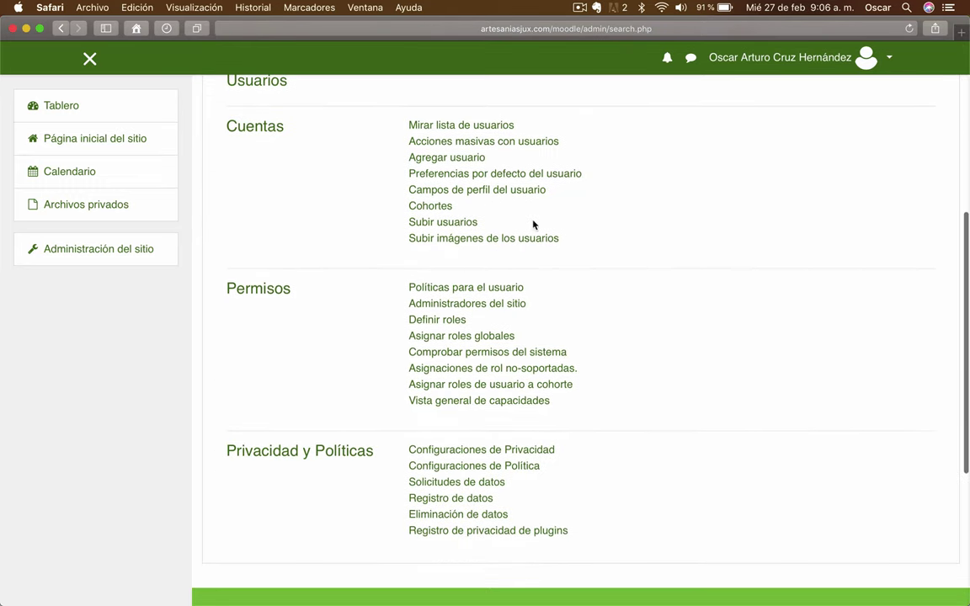
pyautogui.click(442, 222)
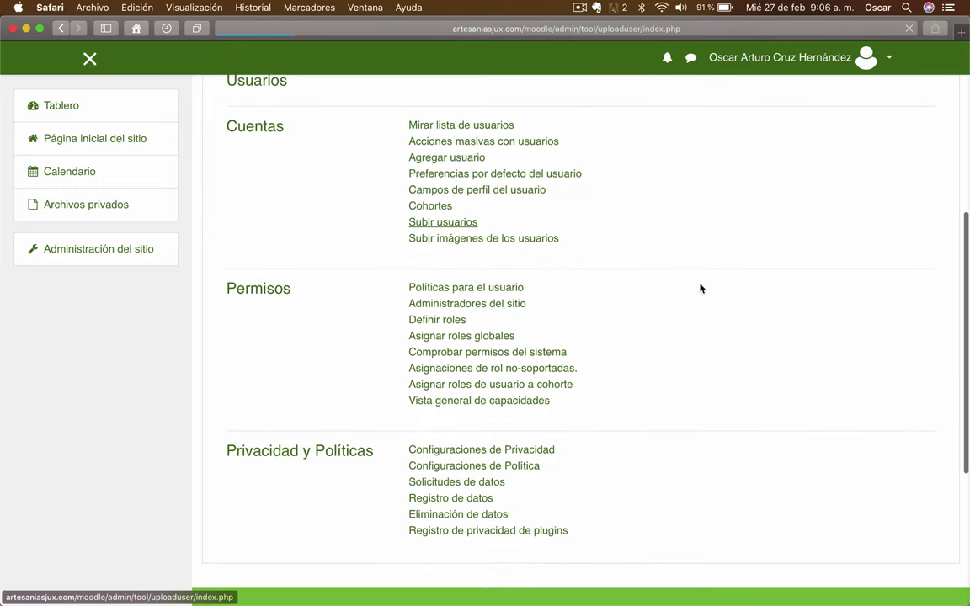
# Upload usuarios-datos-completos.csv with a comma delimiter and open its two-row preview
pyautogui.click(762, 318)
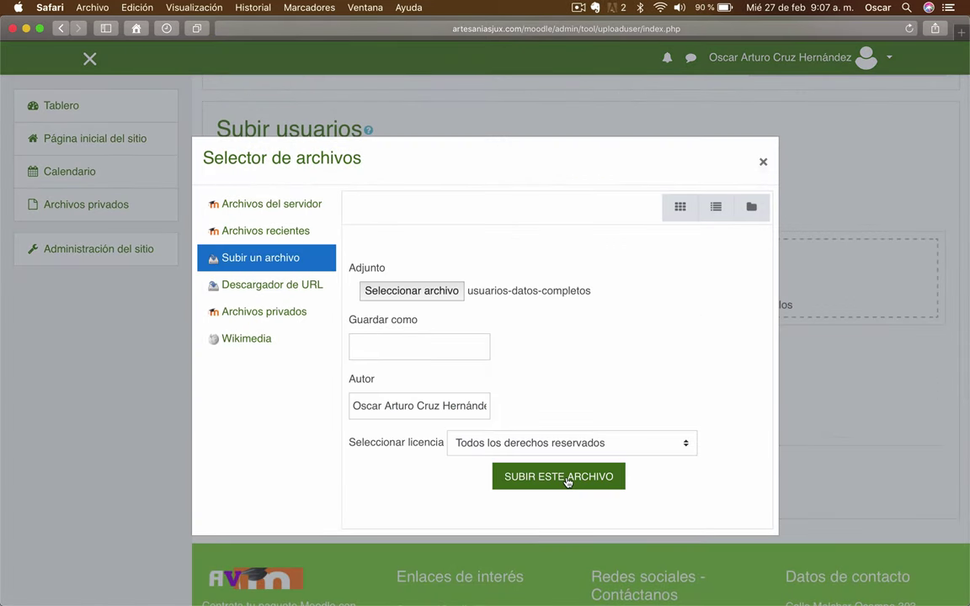
pyautogui.click(568, 482)
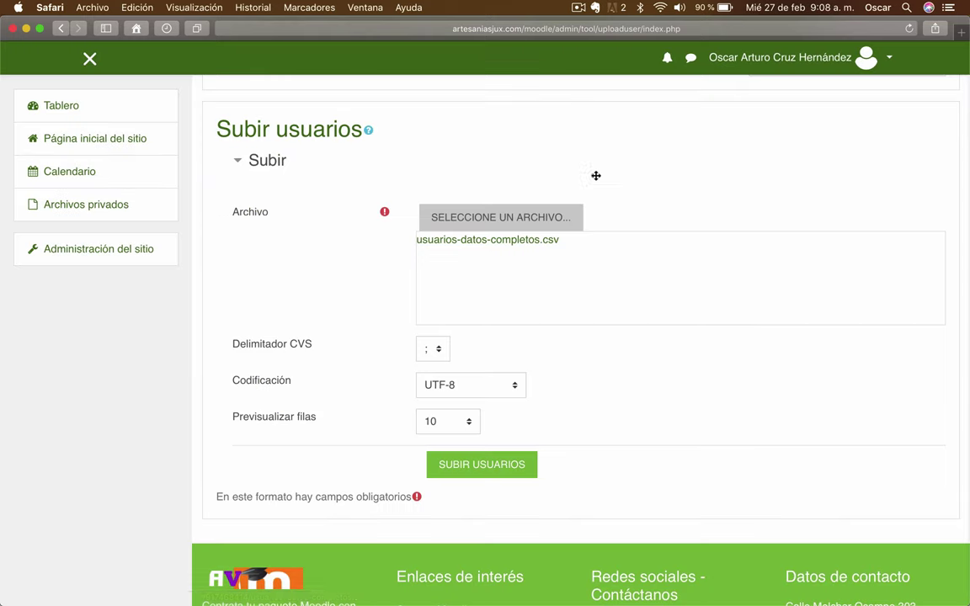
pyautogui.scroll(-1, 293, 337)
pyautogui.click(439, 315)
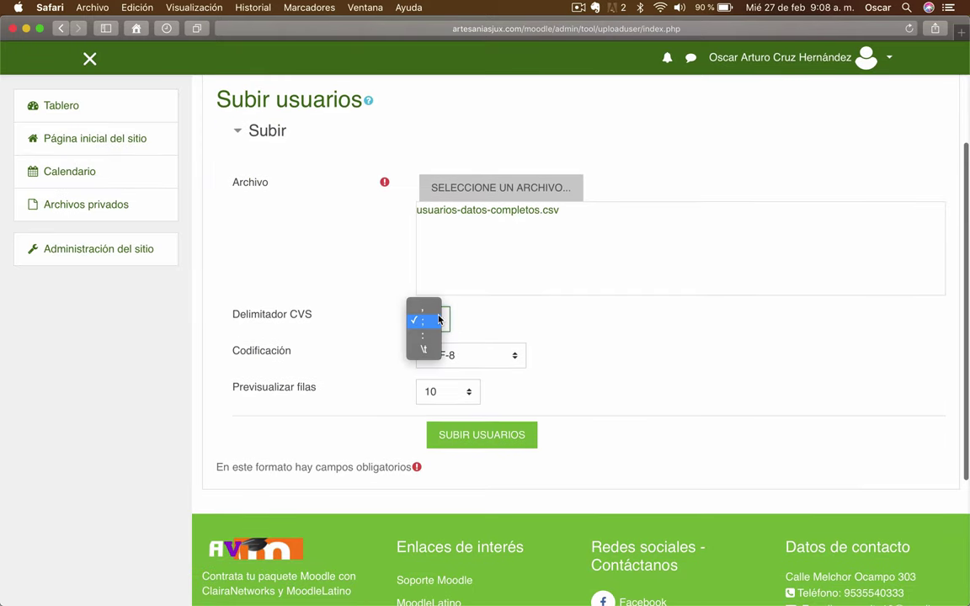
pyautogui.click(425, 306)
pyautogui.click(492, 436)
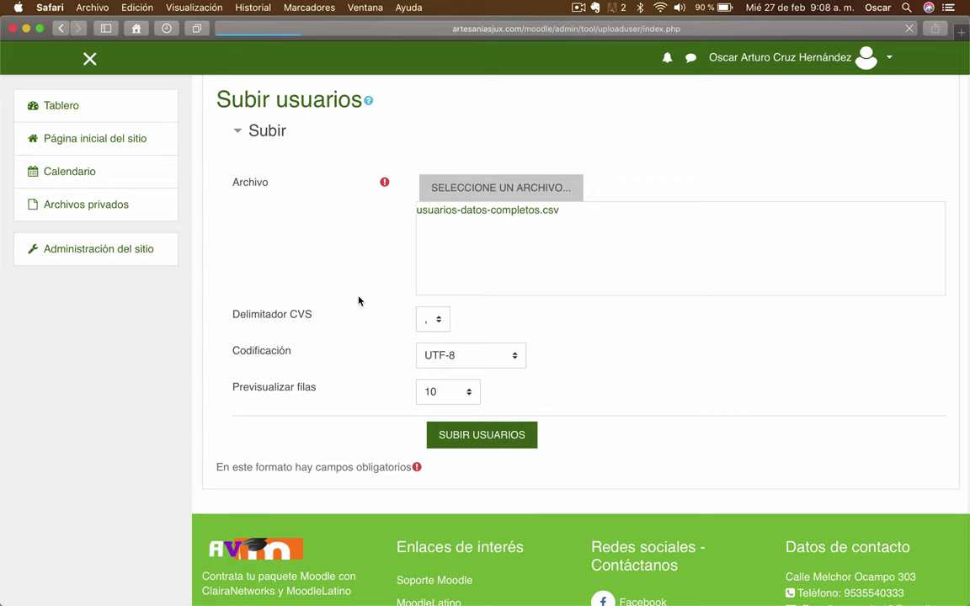
pyautogui.scroll(-4, 357, 300)
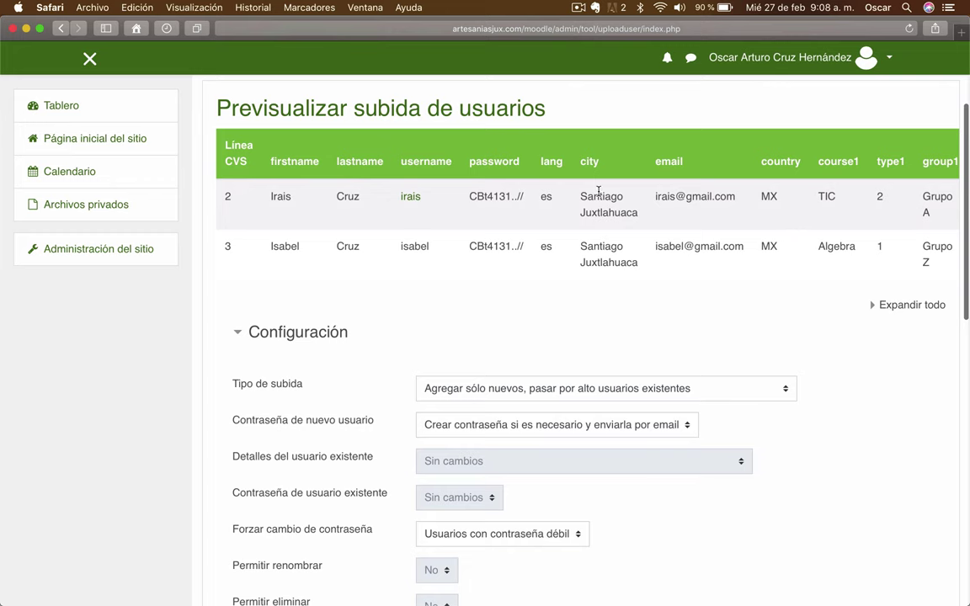
# Keep the upload to new users only and take passwords from the file's required field
pyautogui.scroll(-1, 511, 192)
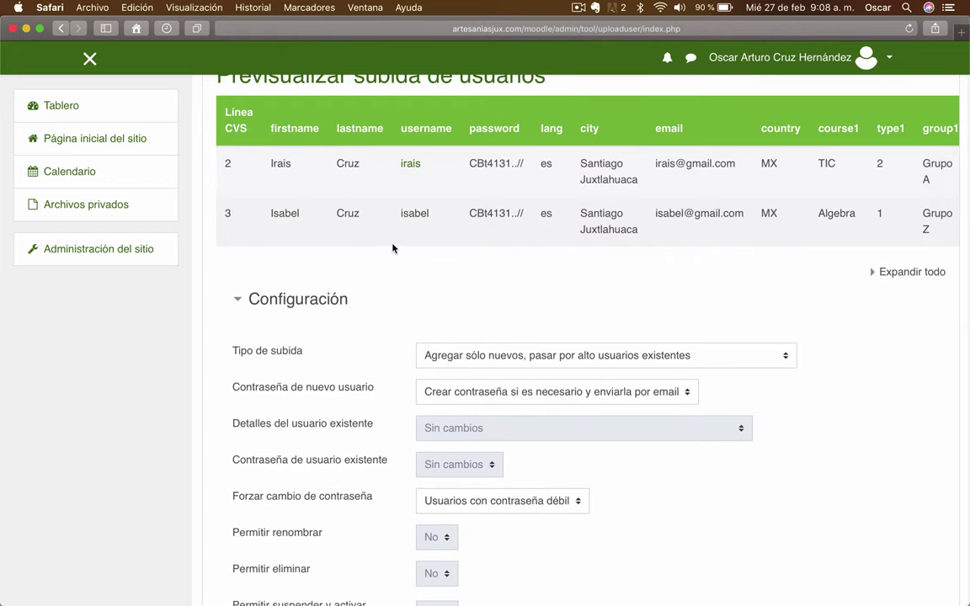
pyautogui.scroll(-2, 478, 357)
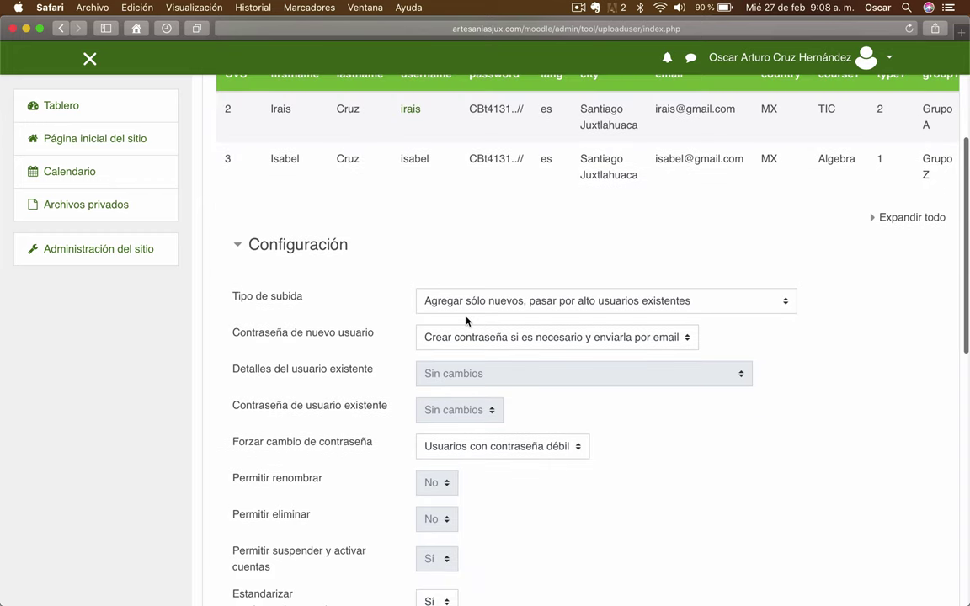
pyautogui.click(521, 309)
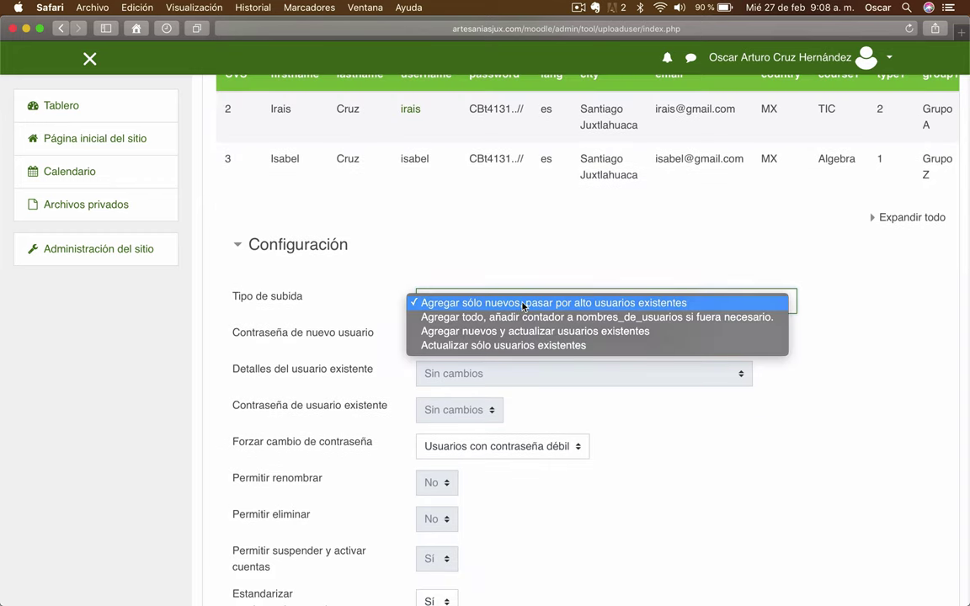
pyautogui.click(512, 305)
pyautogui.scroll(-2, 768, 338)
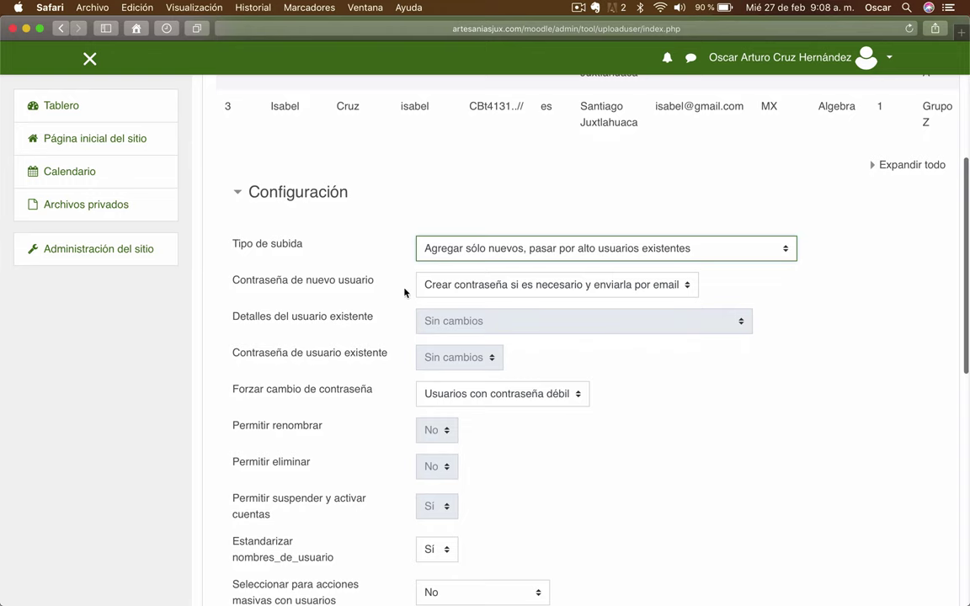
pyautogui.scroll(-2, 405, 292)
pyautogui.click(507, 251)
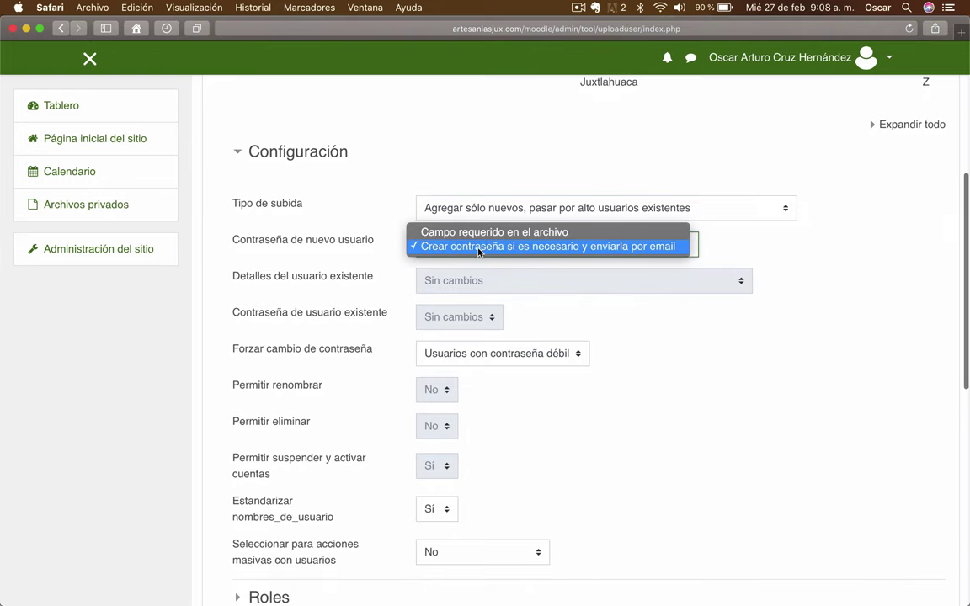
pyautogui.click(472, 228)
# Set Forzar cambio de contraseña to Ninguno(a) and Estandarizar nombres_de_usuario to No
pyautogui.scroll(-2, 757, 405)
pyautogui.scroll(-4, 757, 405)
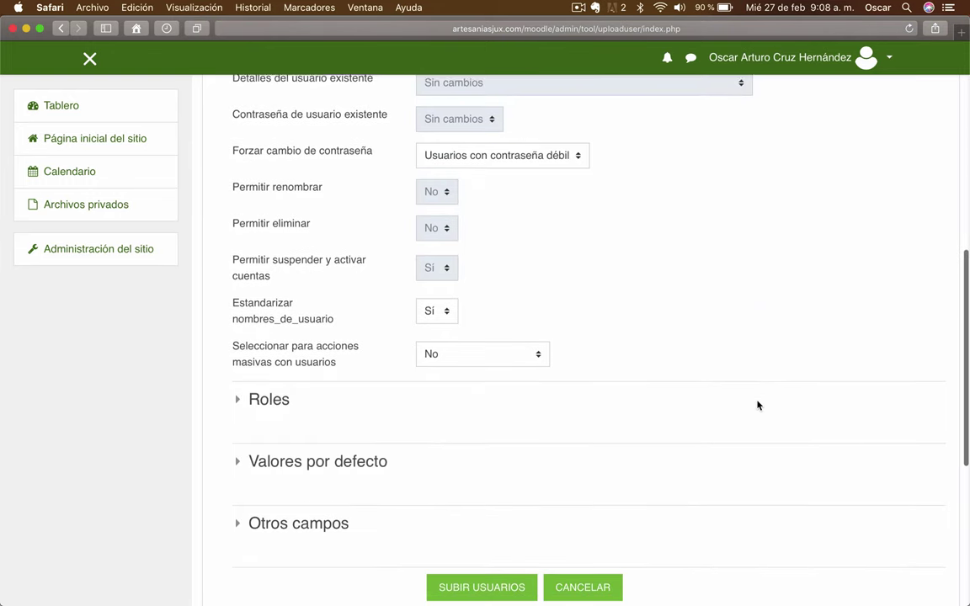
pyautogui.click(461, 163)
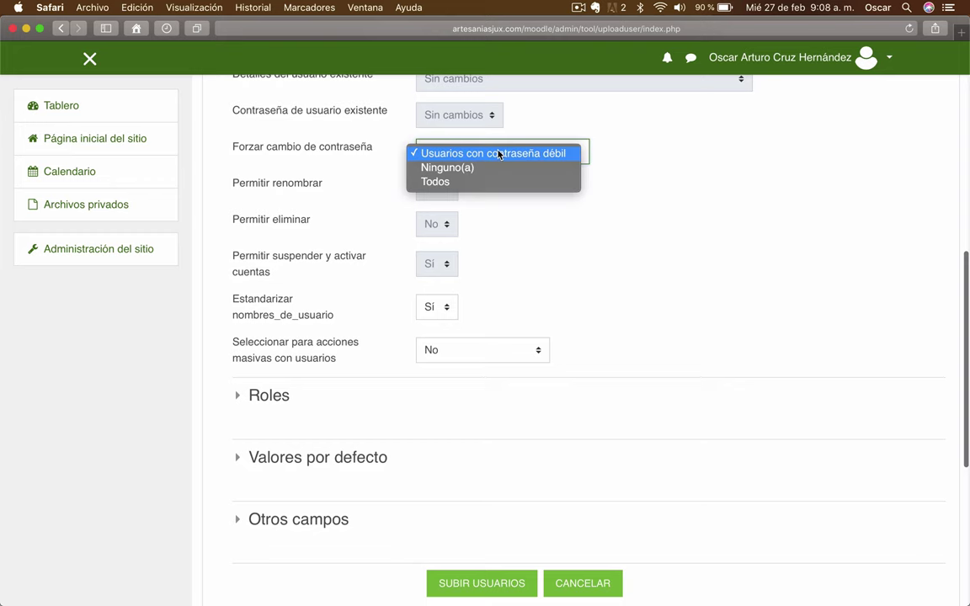
pyautogui.click(444, 168)
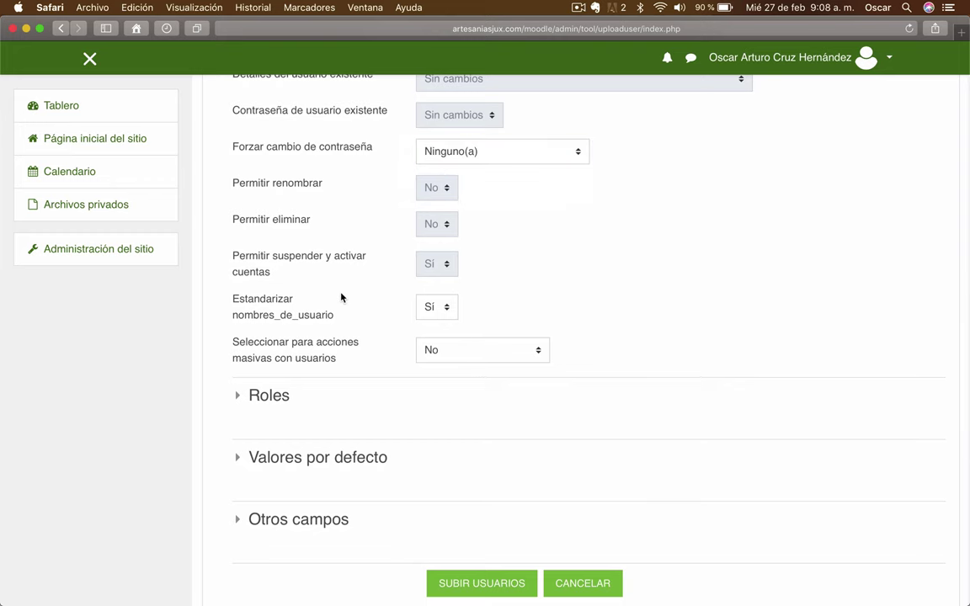
pyautogui.scroll(-1, 340, 299)
pyautogui.click(448, 264)
pyautogui.click(428, 258)
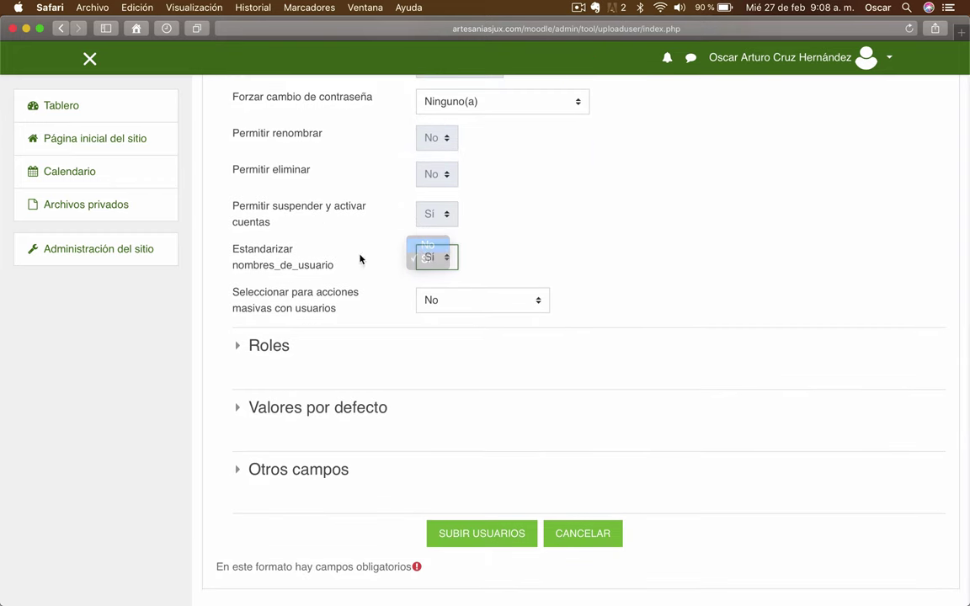
pyautogui.scroll(-1, 303, 285)
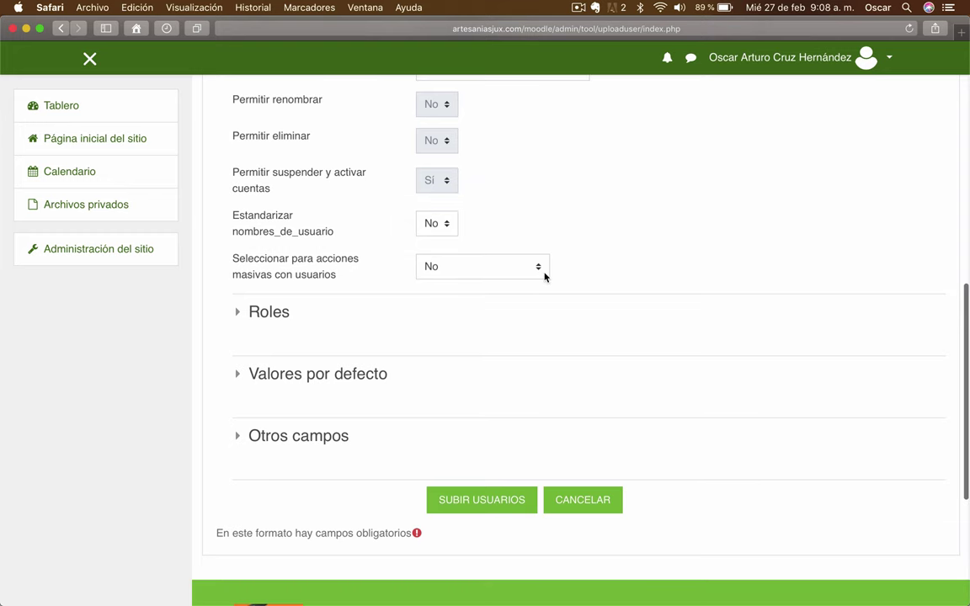
# Run the upload, review the one new user enrolled in Algebra, and continue
pyautogui.click(461, 501)
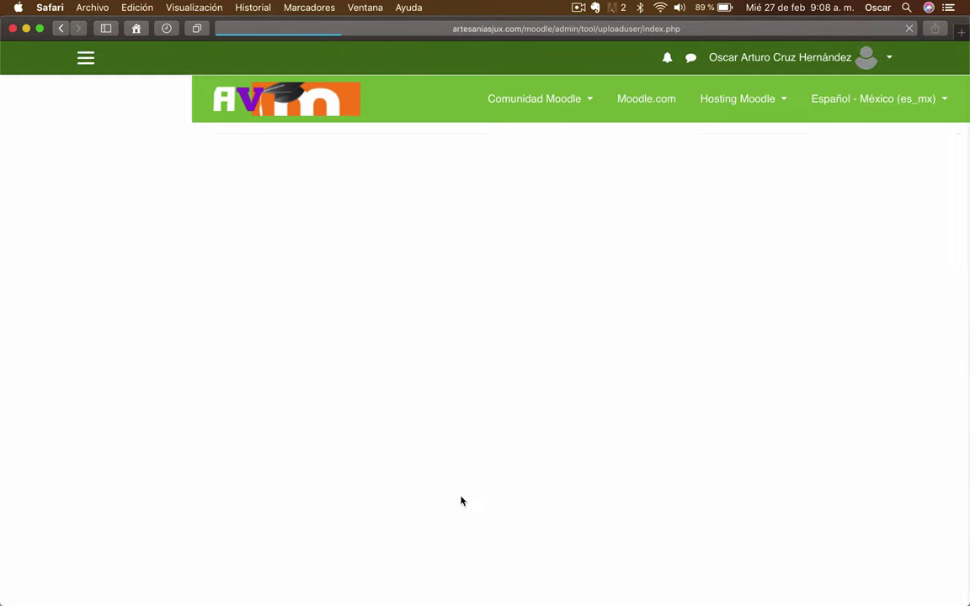
pyautogui.scroll(-2, 575, 427)
pyautogui.scroll(-2, 574, 427)
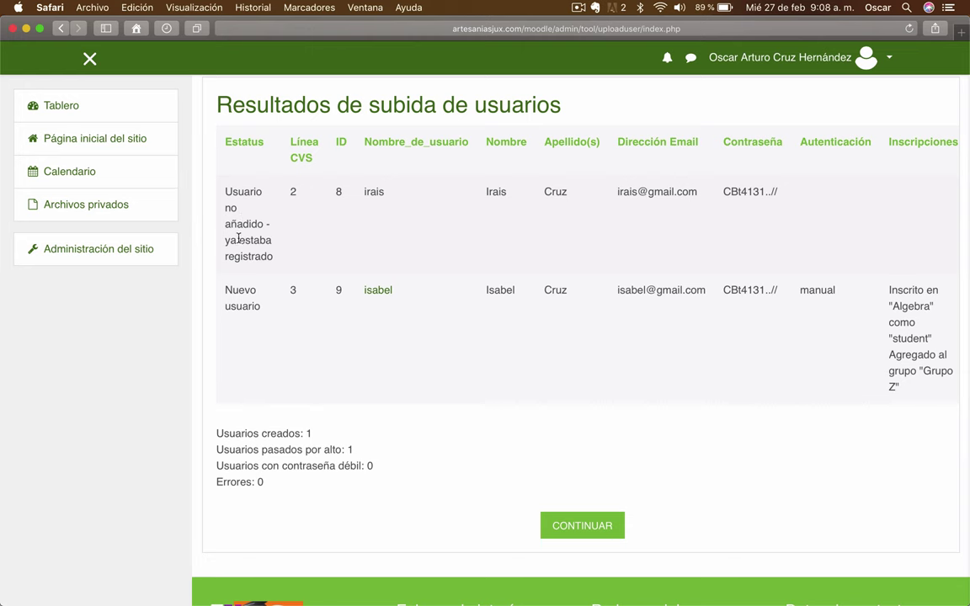
pyautogui.scroll(-1, 253, 287)
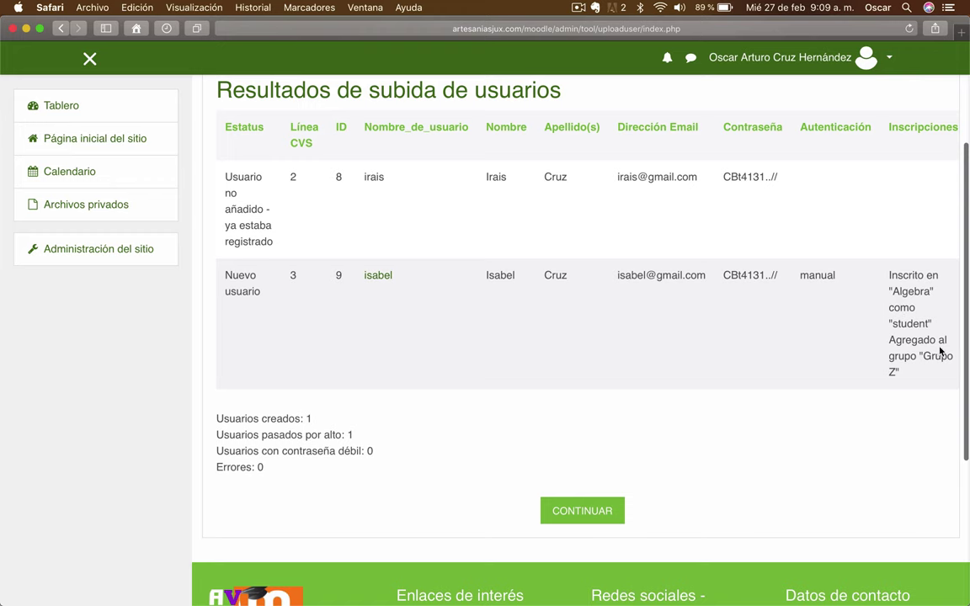
pyautogui.hscroll(3, 895, 371)
pyautogui.hscroll(-3, 896, 373)
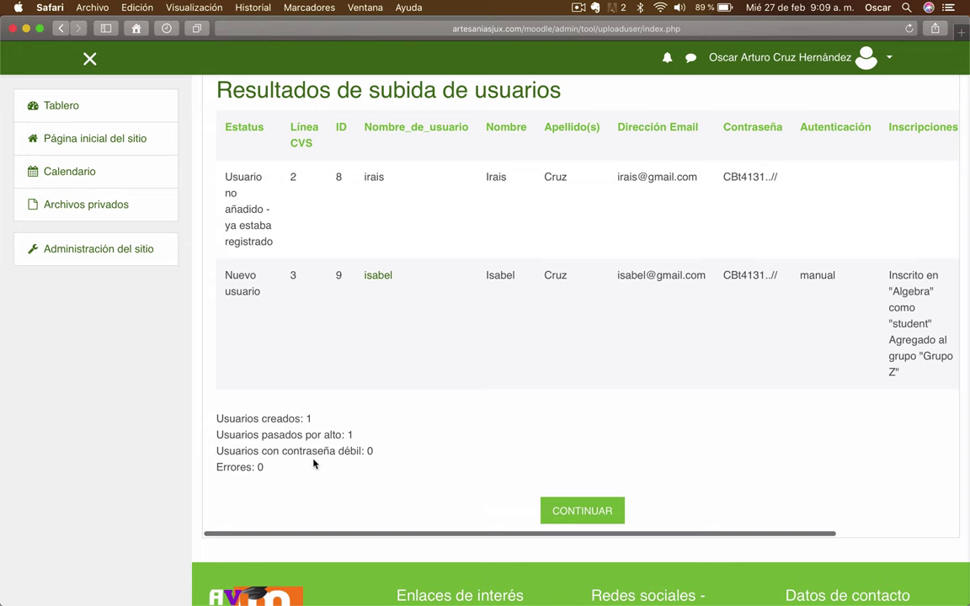
pyautogui.click(591, 515)
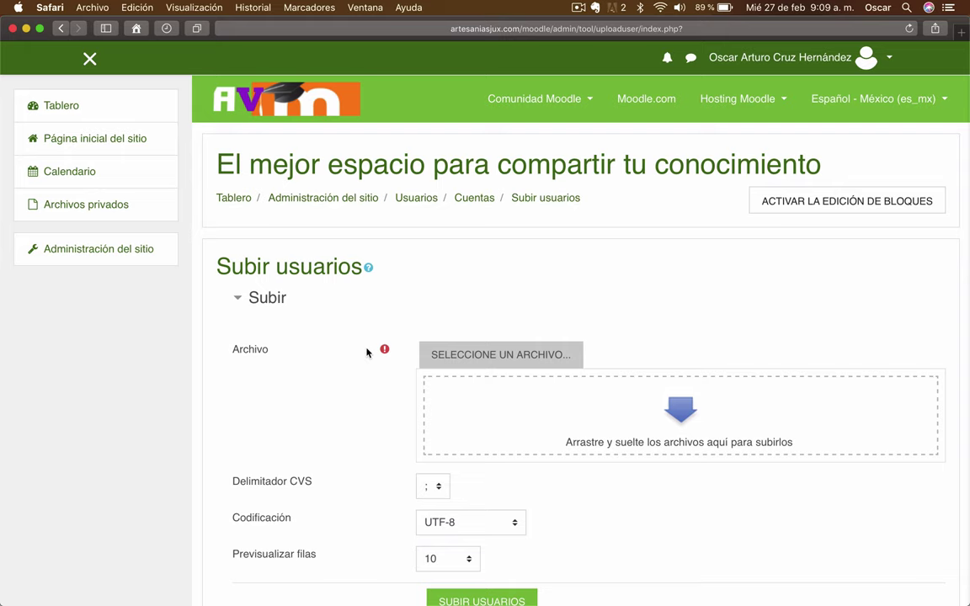
# Switch to Chrome and bring the Moodle login window forward
pyautogui.moveTo(217, 581)
pyautogui.click(76, 577)
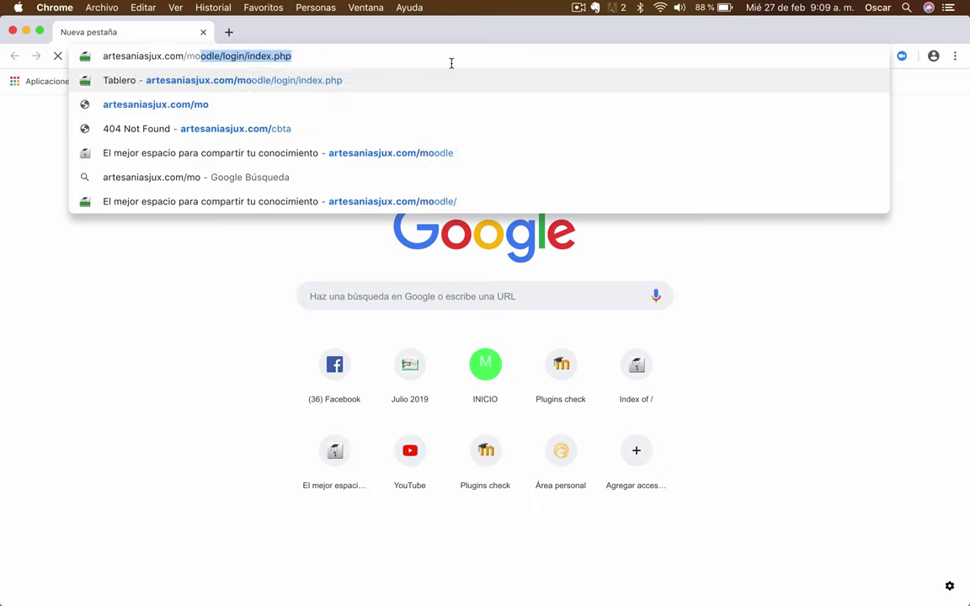
pyautogui.hotkey('ctrl', 'Up')
pyautogui.click(843, 337)
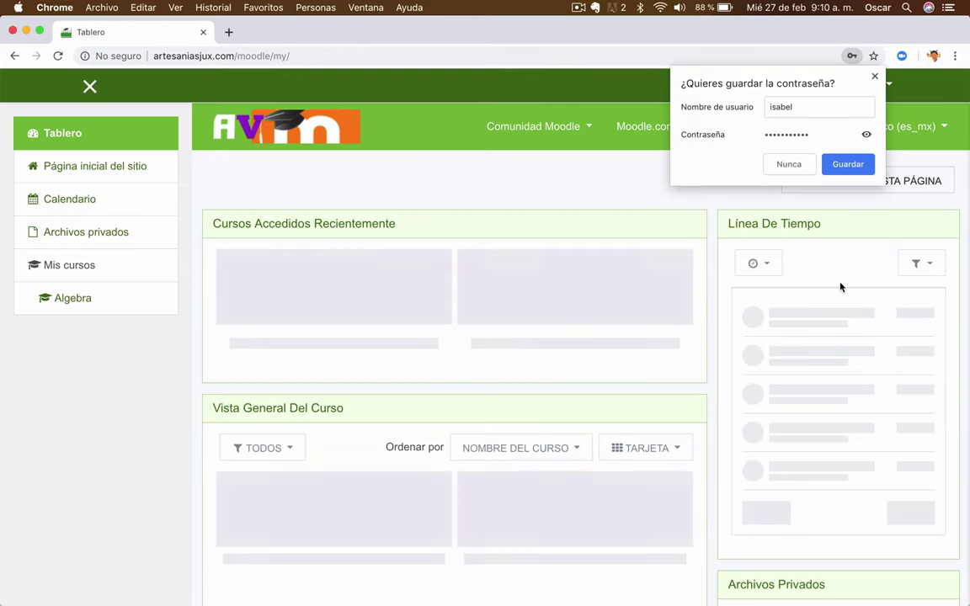
# Save the new user's password in the browser and go to the site home page
pyautogui.click(842, 170)
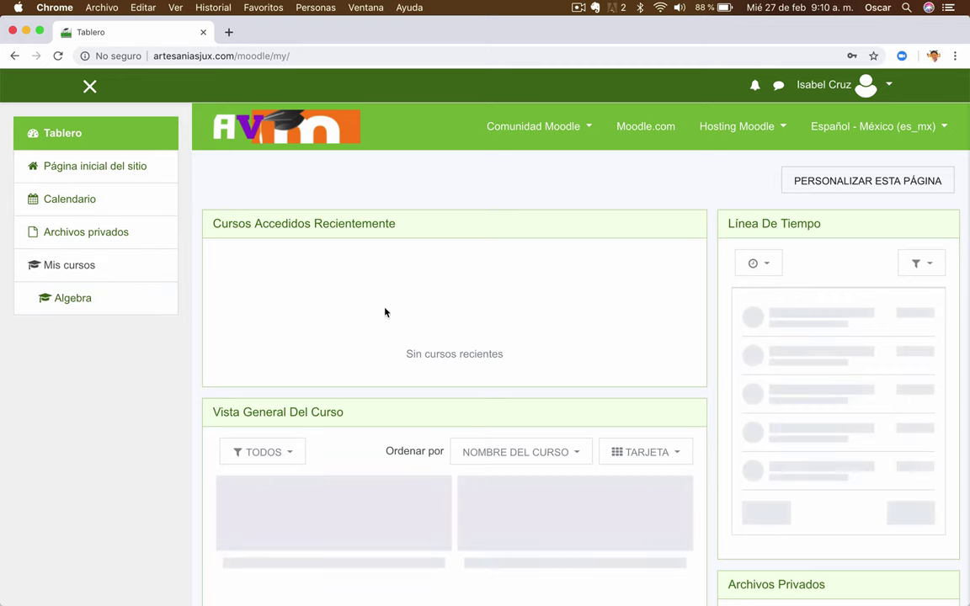
pyautogui.scroll(-1, 353, 403)
pyautogui.click(90, 176)
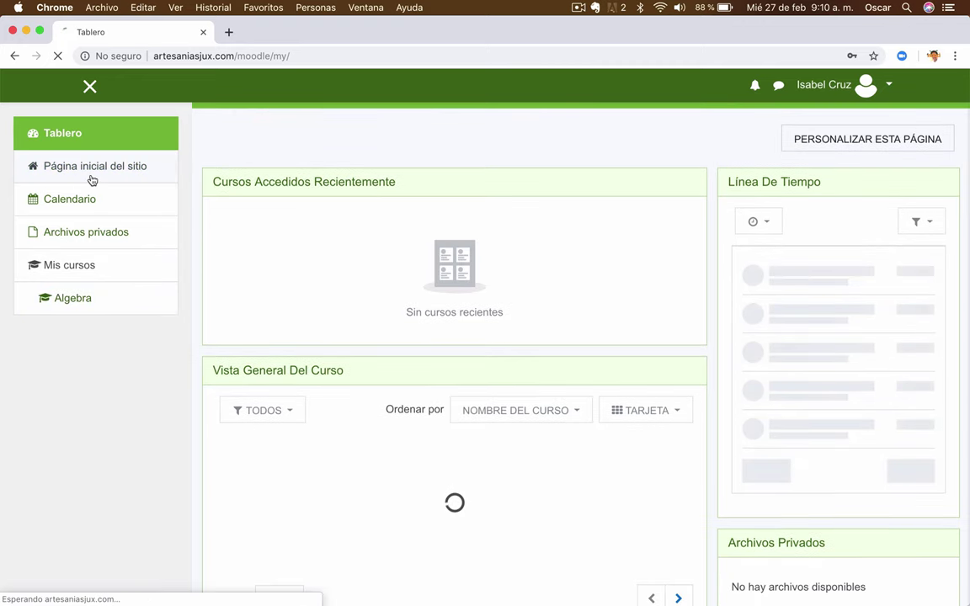
pyautogui.scroll(-15, 566, 264)
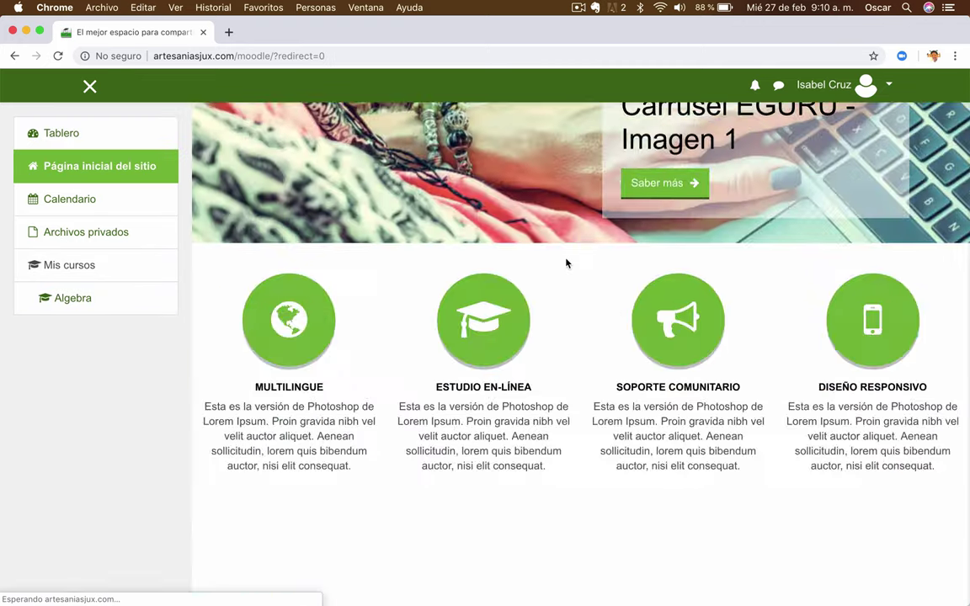
pyautogui.scroll(1, 566, 264)
pyautogui.scroll(1, 566, 264)
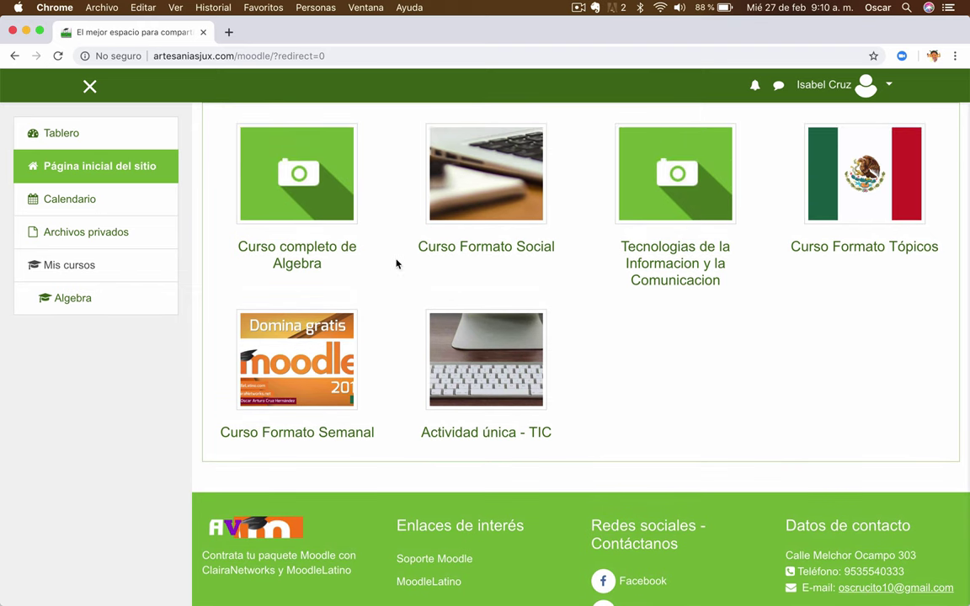
# Try Curso Formato Semanal, leave it, and reach the Curso completo de Algebra page
pyautogui.click(272, 377)
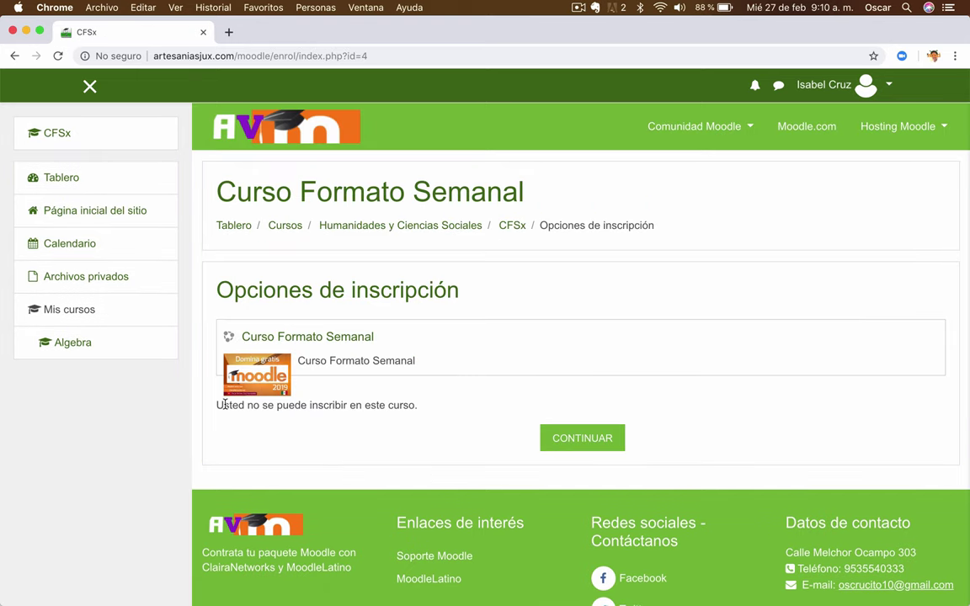
pyautogui.click(607, 443)
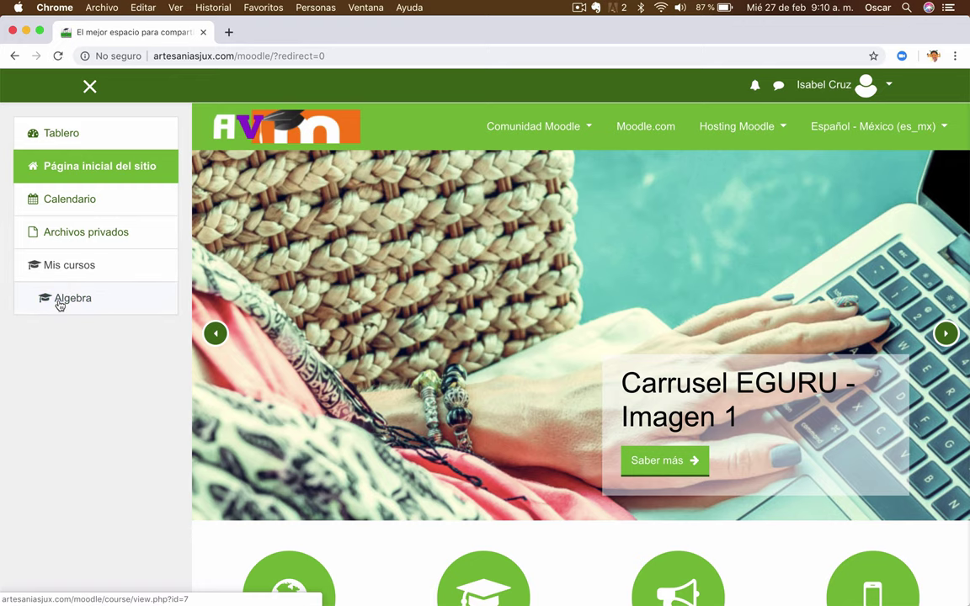
pyautogui.scroll(-7, 375, 310)
pyautogui.scroll(-3, 374, 310)
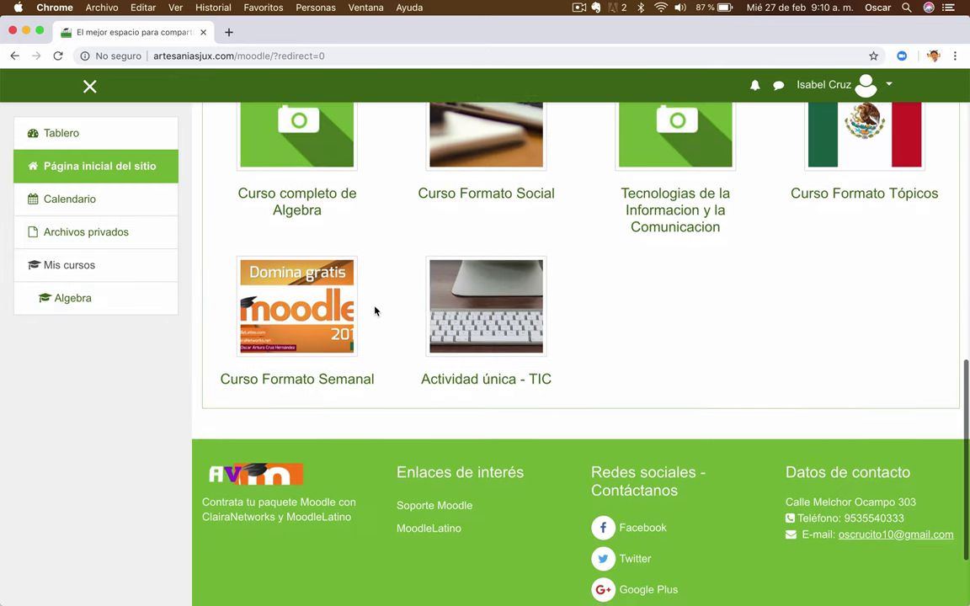
pyautogui.scroll(2, 375, 309)
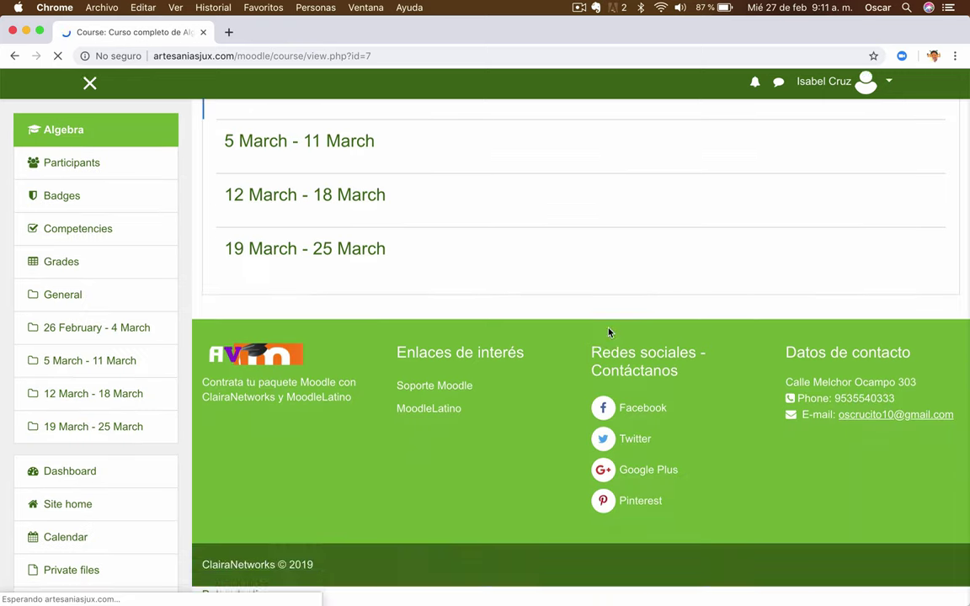
pyautogui.scroll(-3, 591, 319)
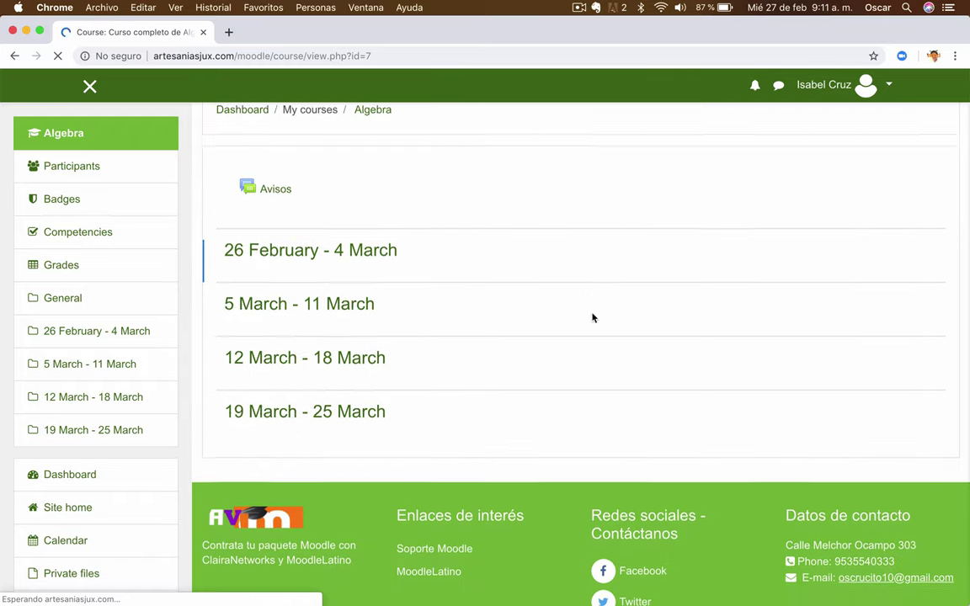
pyautogui.scroll(3, 591, 318)
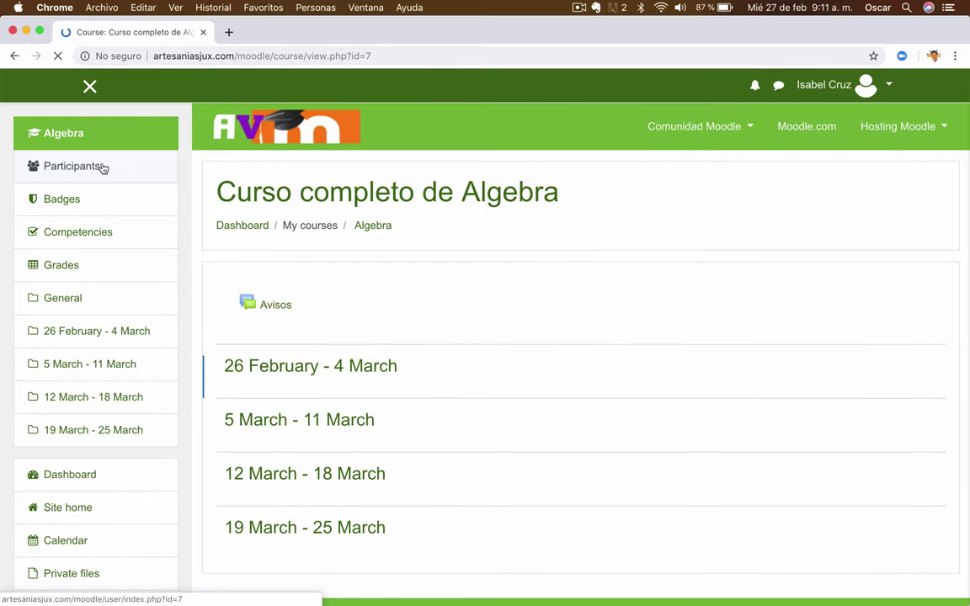
# Check the Algebra participants list shows one Student in Grupo Z
pyautogui.click(65, 167)
pyautogui.scroll(-3, 622, 361)
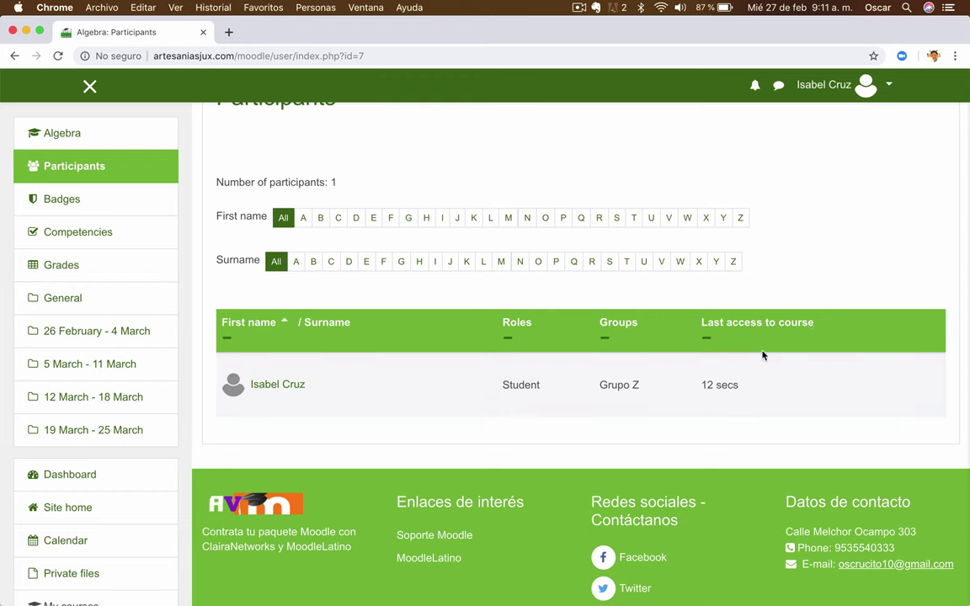
pyautogui.scroll(5, 649, 400)
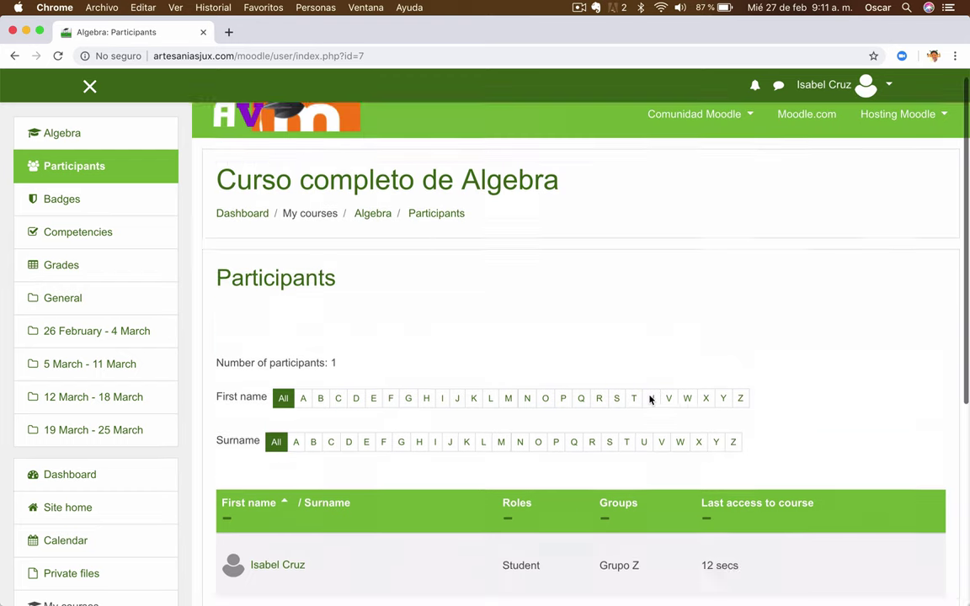
pyautogui.click(867, 84)
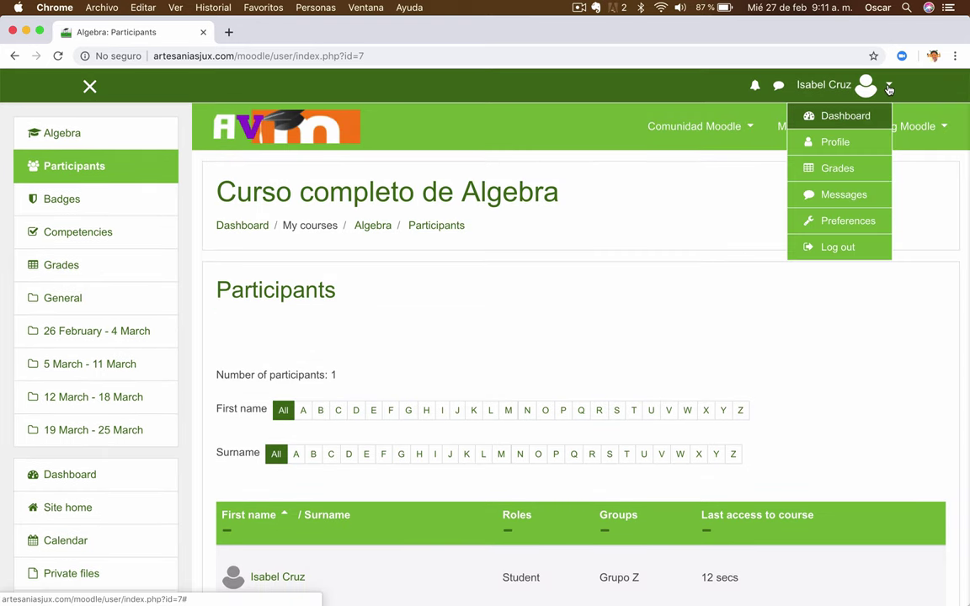
# Open the student's profile and scroll to the CURP, BECA and Escuela Procedencia fields
pyautogui.click(832, 144)
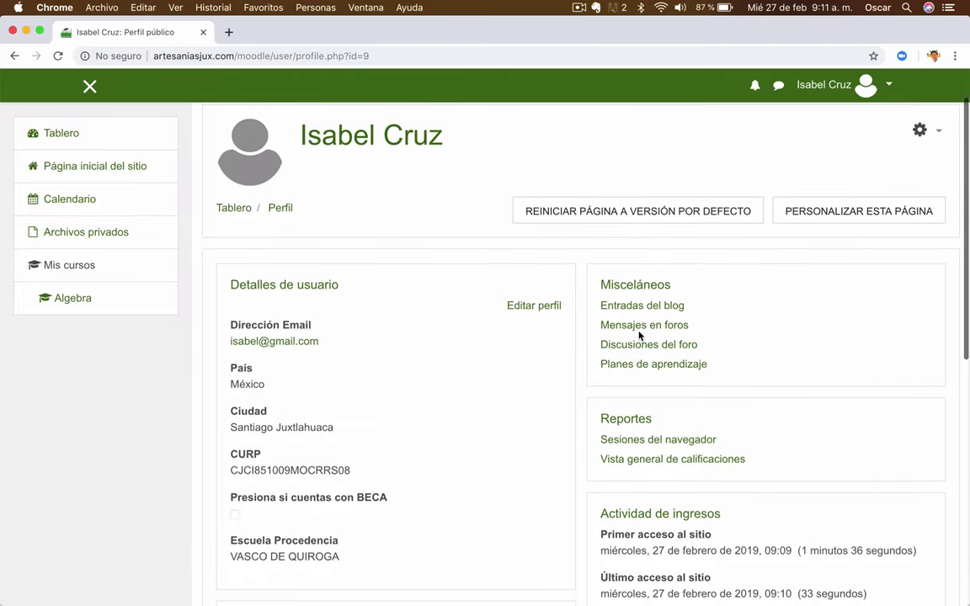
pyautogui.scroll(-5, 638, 337)
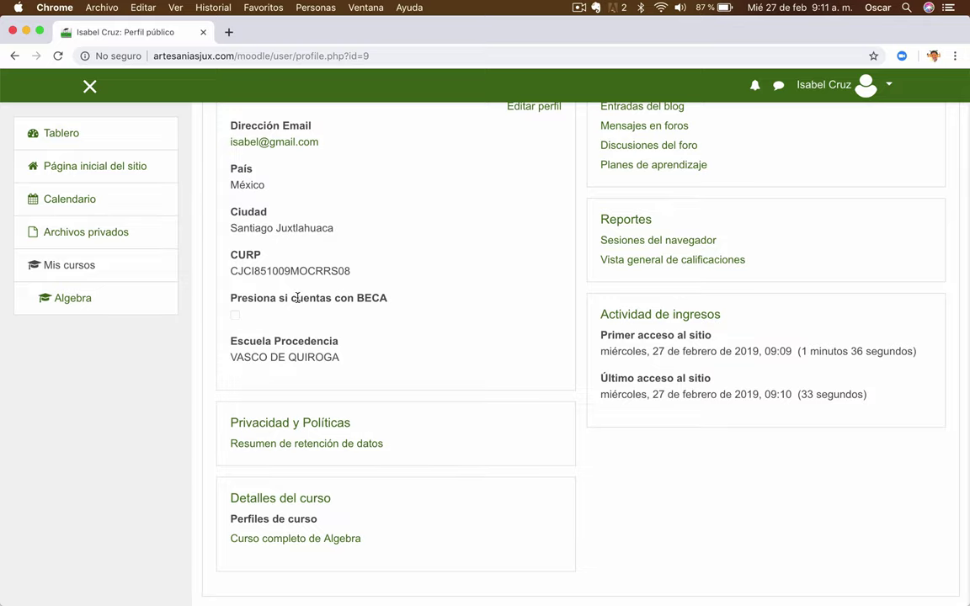
pyautogui.hotkey('ctrl', 'Up')
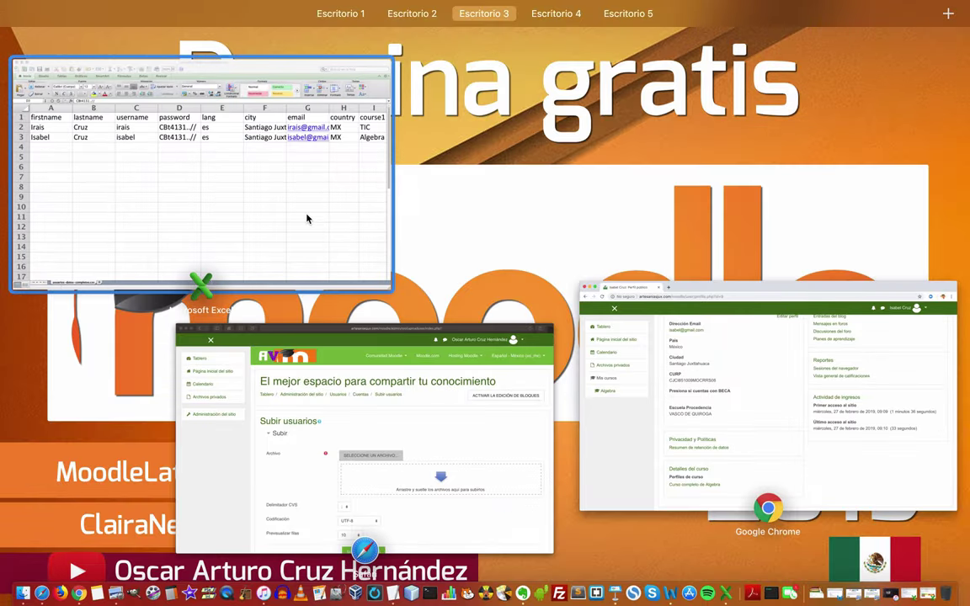
# In Excel, check row 3's profile_field_BECA value 0 in N3, then return to the profile
pyautogui.click(307, 217)
pyautogui.click(22, 216)
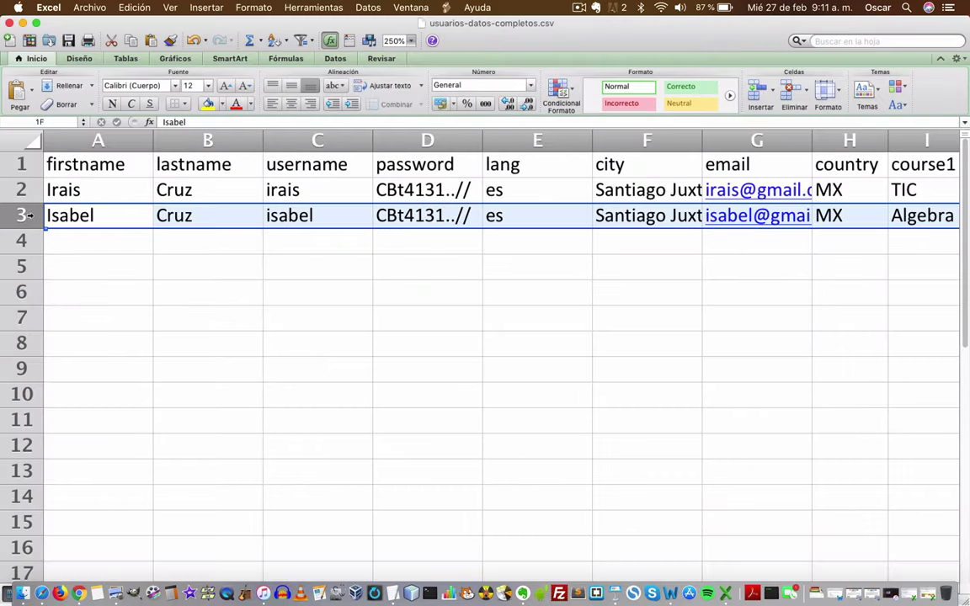
pyautogui.hscroll(4, 301, 215)
pyautogui.hscroll(4, 300, 215)
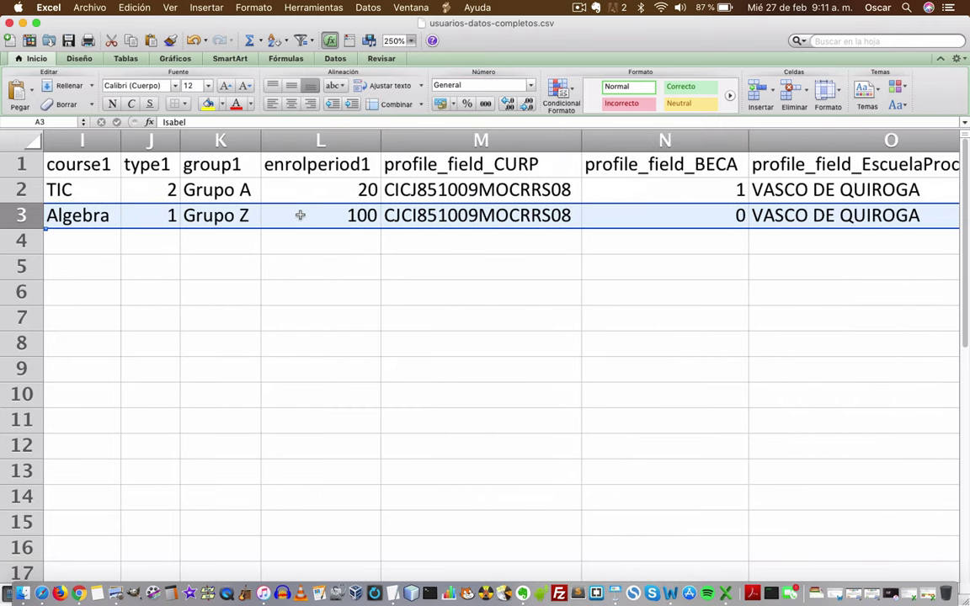
pyautogui.click(684, 217)
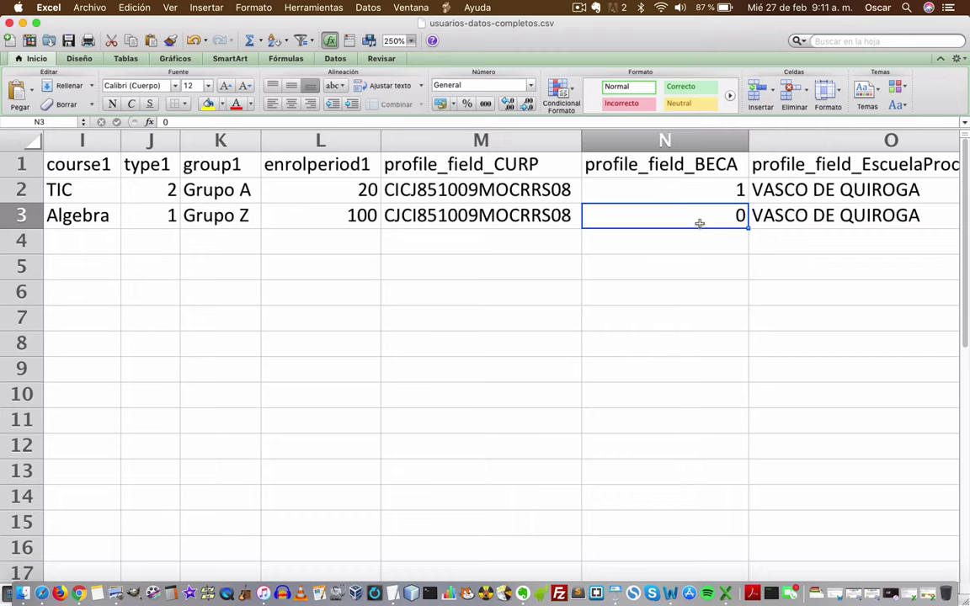
pyautogui.hotkey('ctrl', 'Up')
pyautogui.click(659, 348)
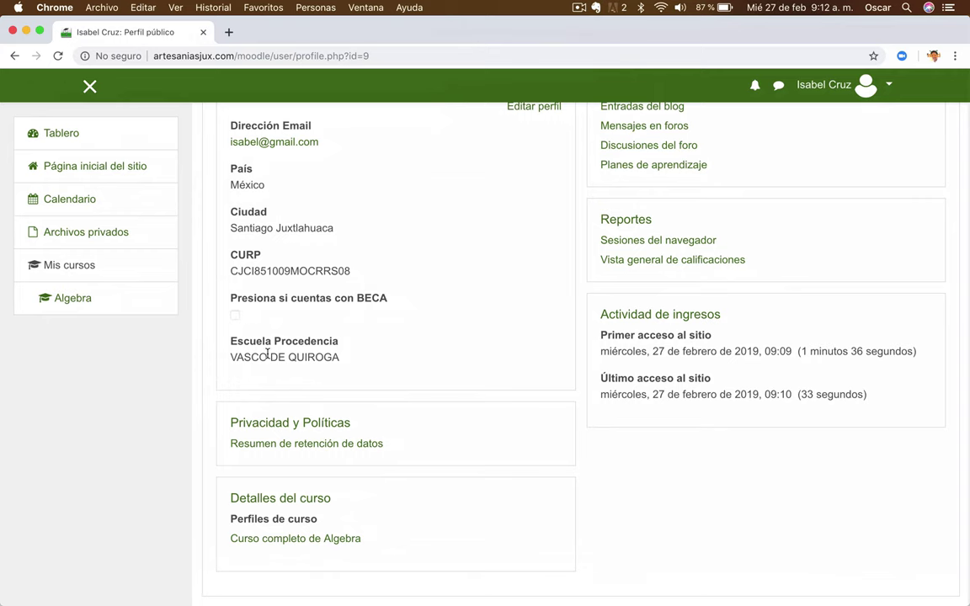
# Compare the profile's Escuela Procedencia with VASCO DE QUIROGA in Excel cell O3
pyautogui.tripleClick(235, 346)
pyautogui.hotkey('ctrl', 'Up')
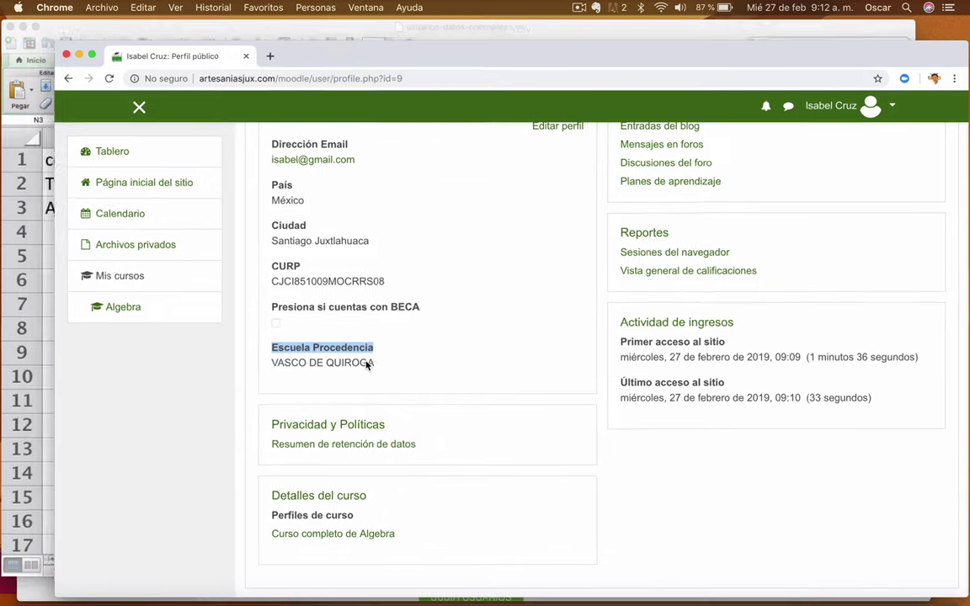
pyautogui.click(375, 186)
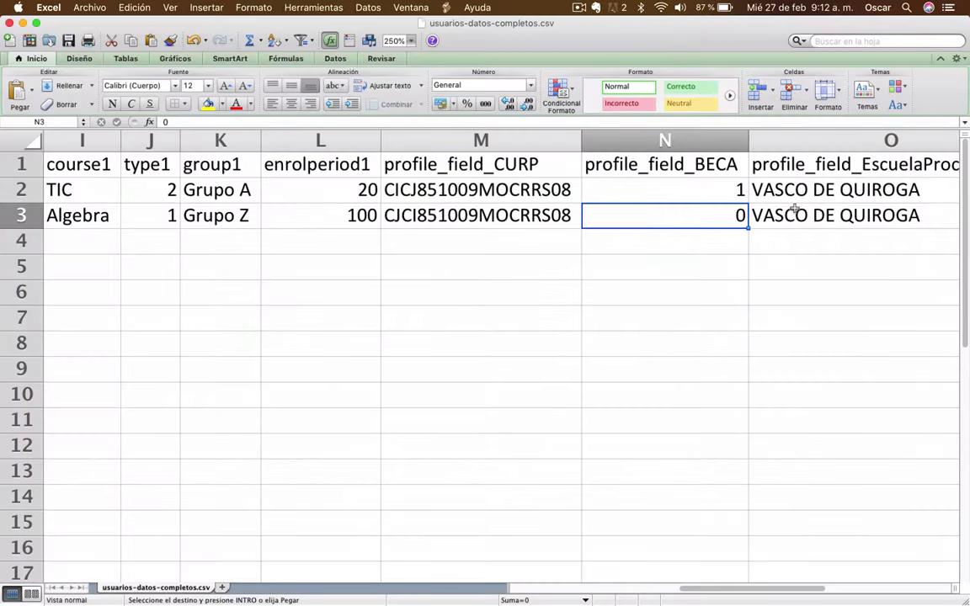
pyautogui.click(795, 216)
pyautogui.hotkey('ctrl', 'Up')
pyautogui.click(437, 388)
# Bring up the Subir usuarios upload page and show all windows side by side
pyautogui.hotkey('ctrl', 'Up')
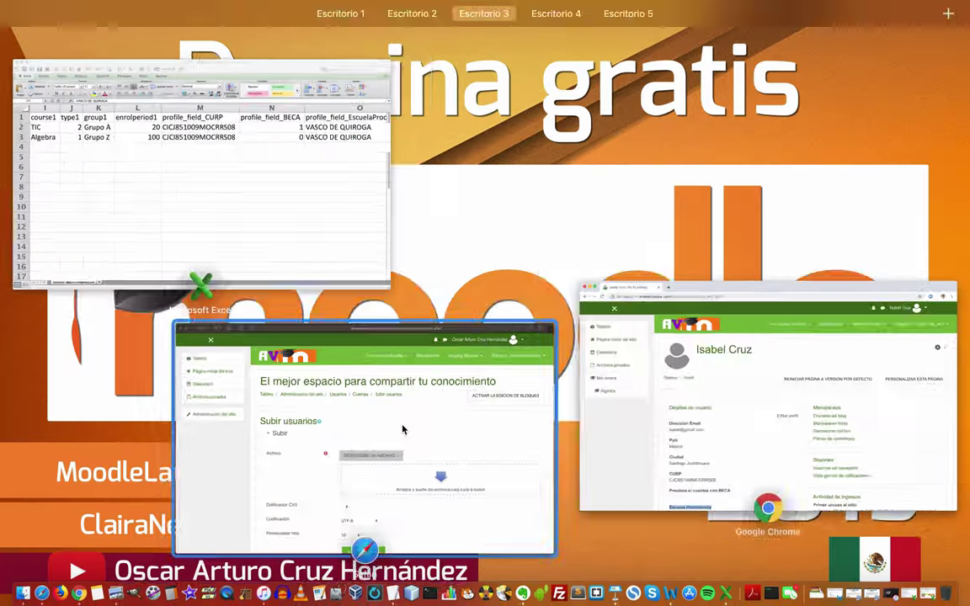
pyautogui.click(403, 430)
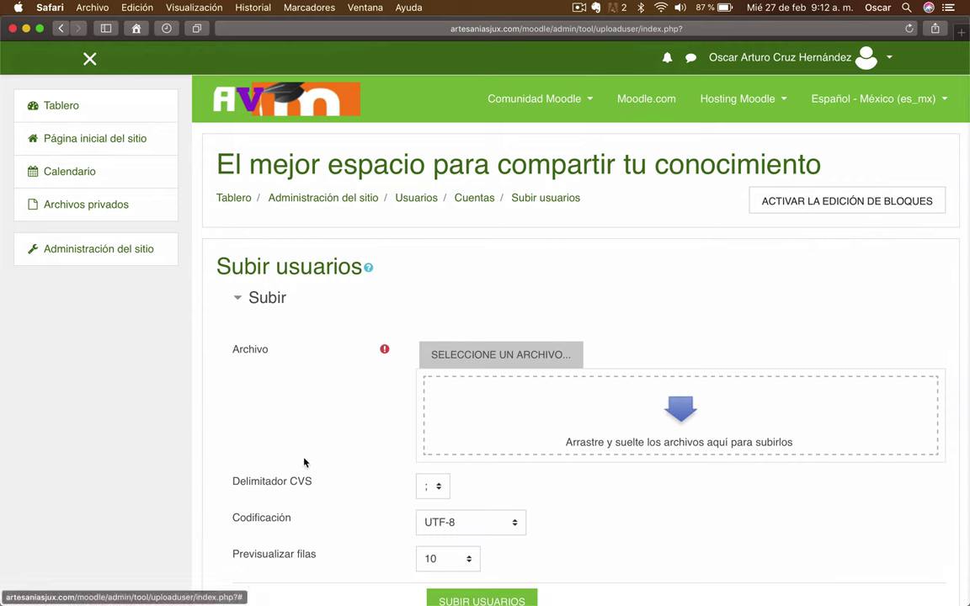
pyautogui.hotkey('ctrl', 'Up')
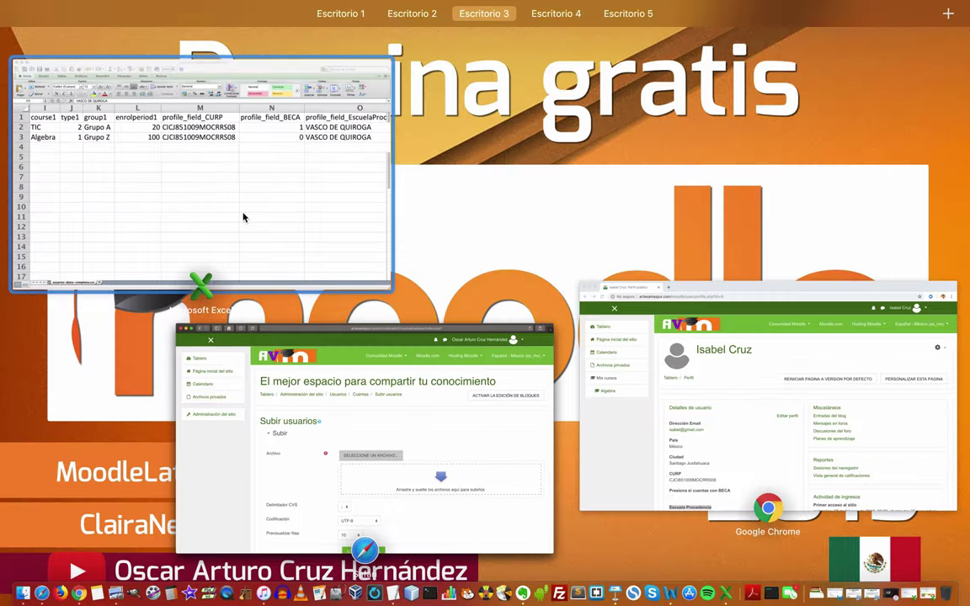